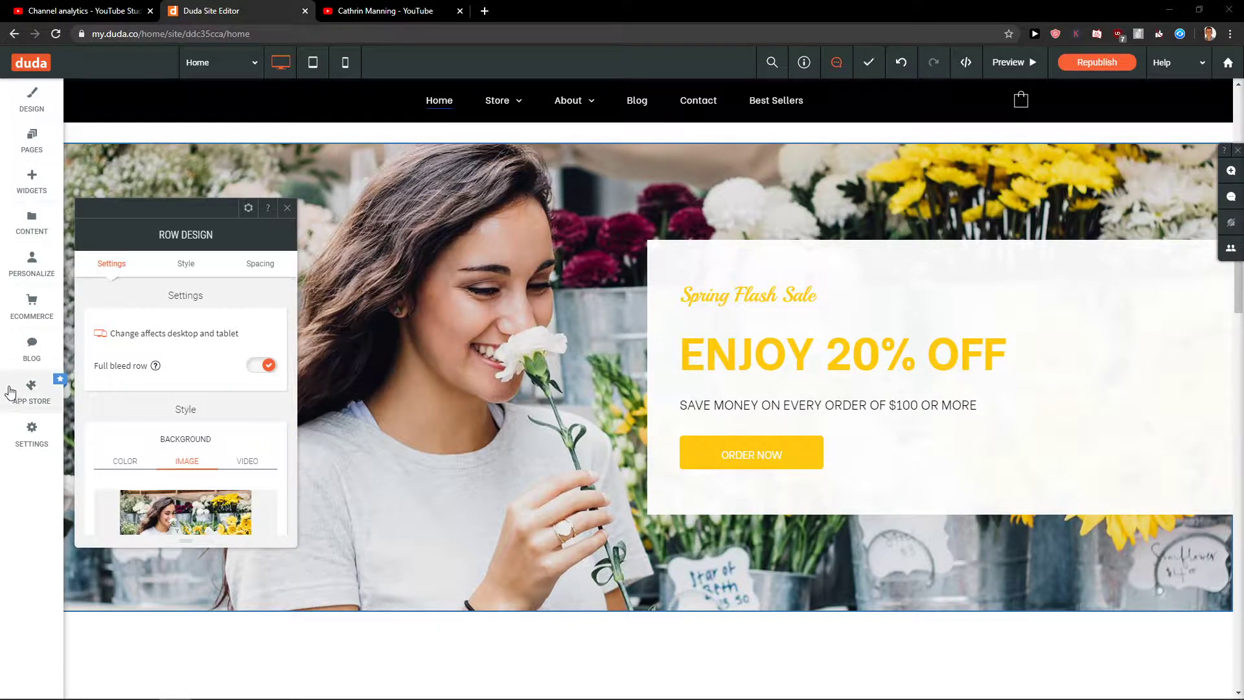
- Go from Ecommerce through Manage Store to the product Catalog
left_click(32, 306)
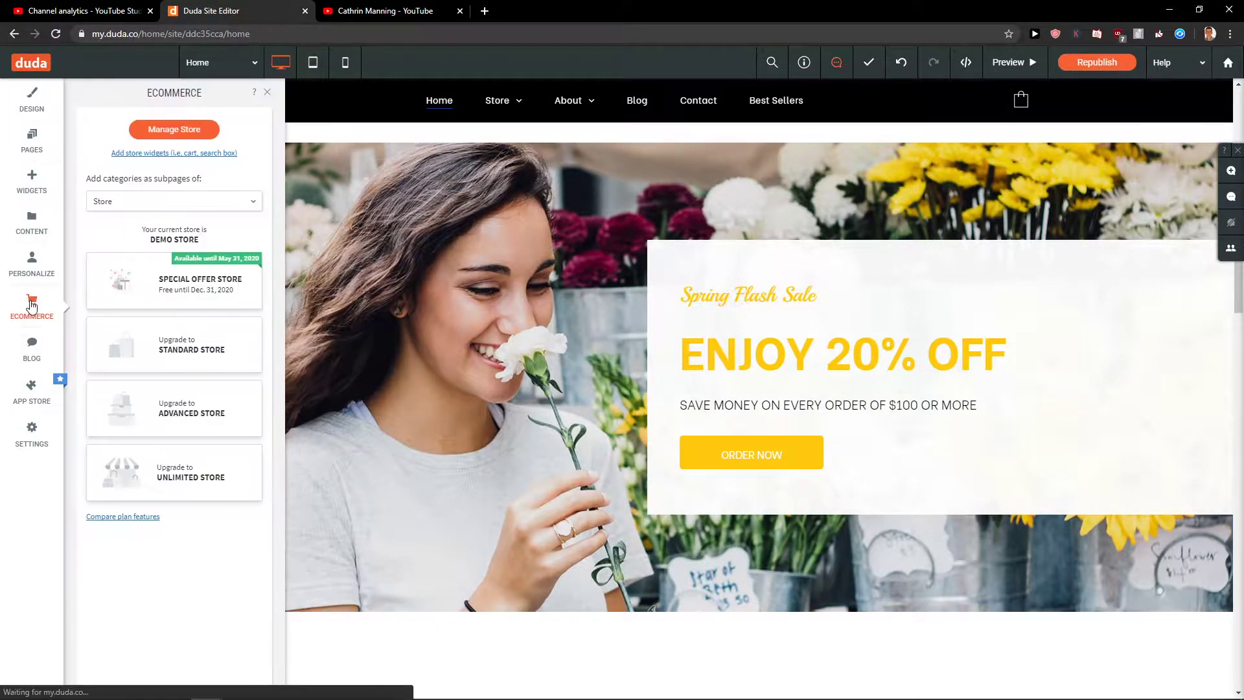
left_click(181, 130)
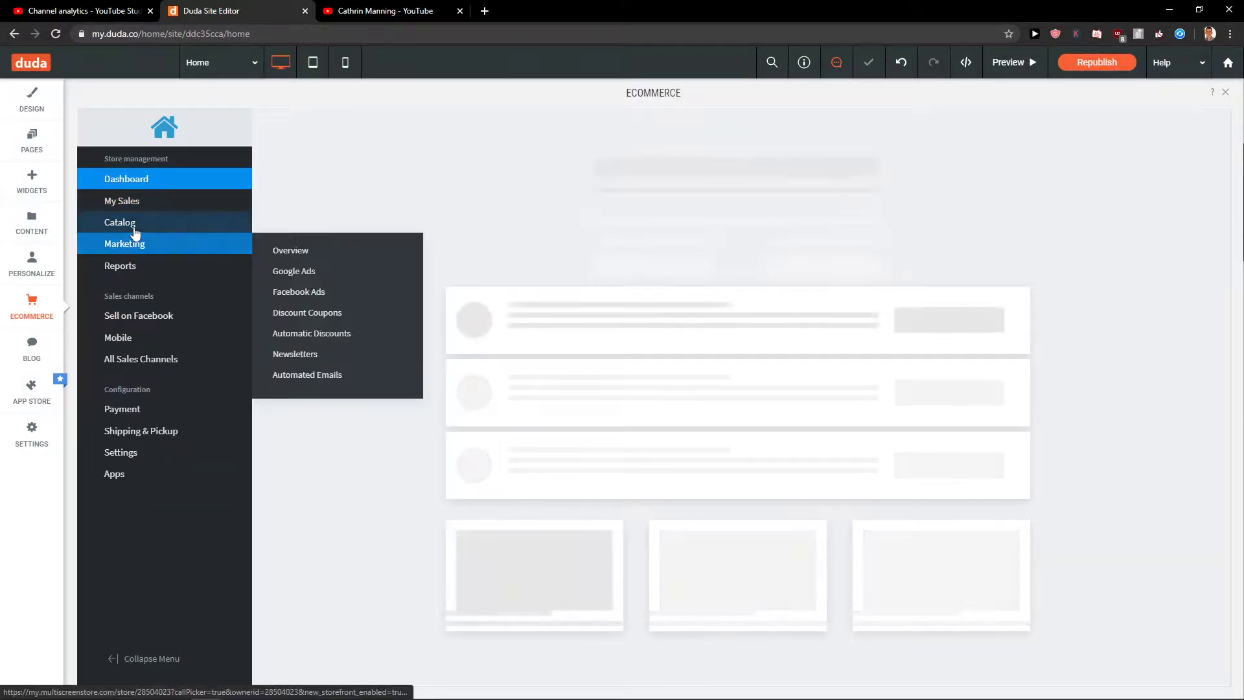
left_click(130, 225)
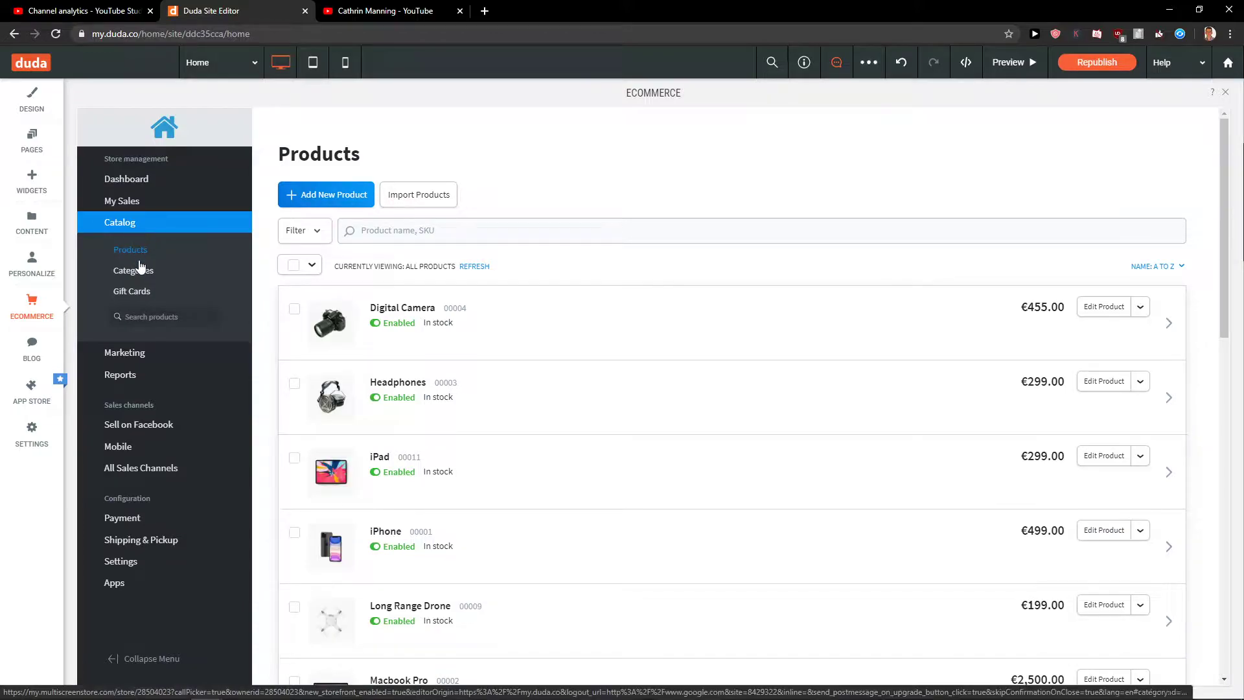
- Start a new product and upload the Desktop shoe photo as its main image
left_click(315, 203)
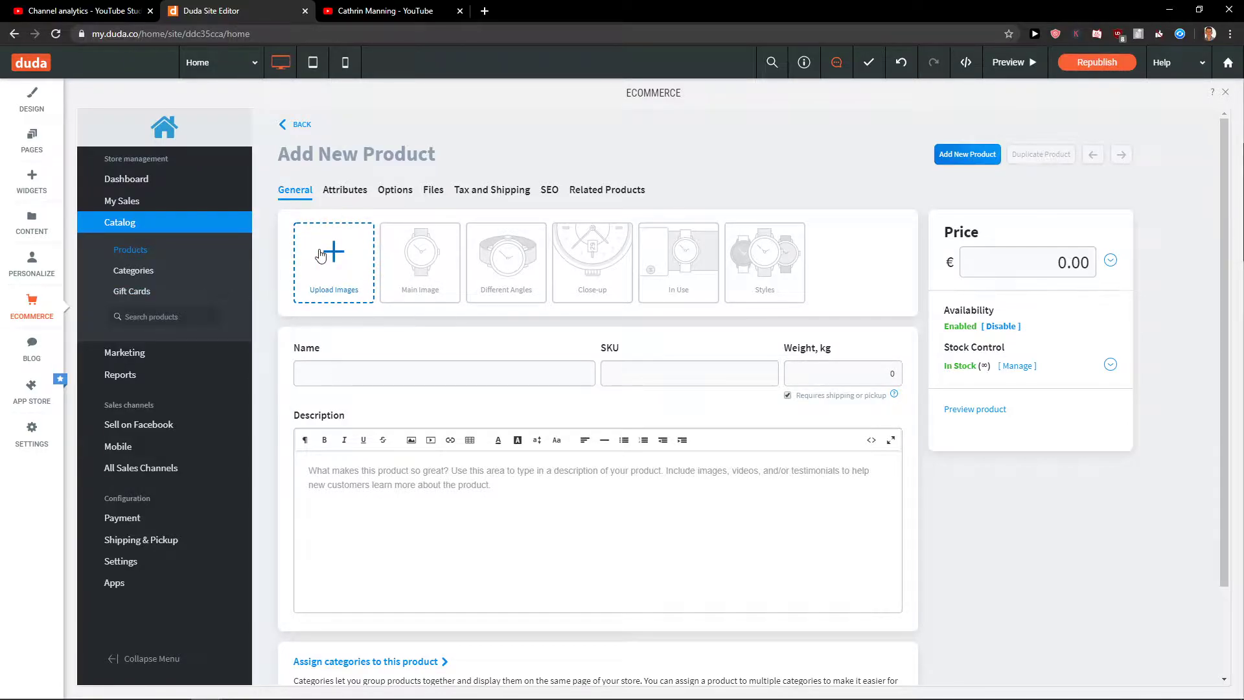
left_click(322, 258)
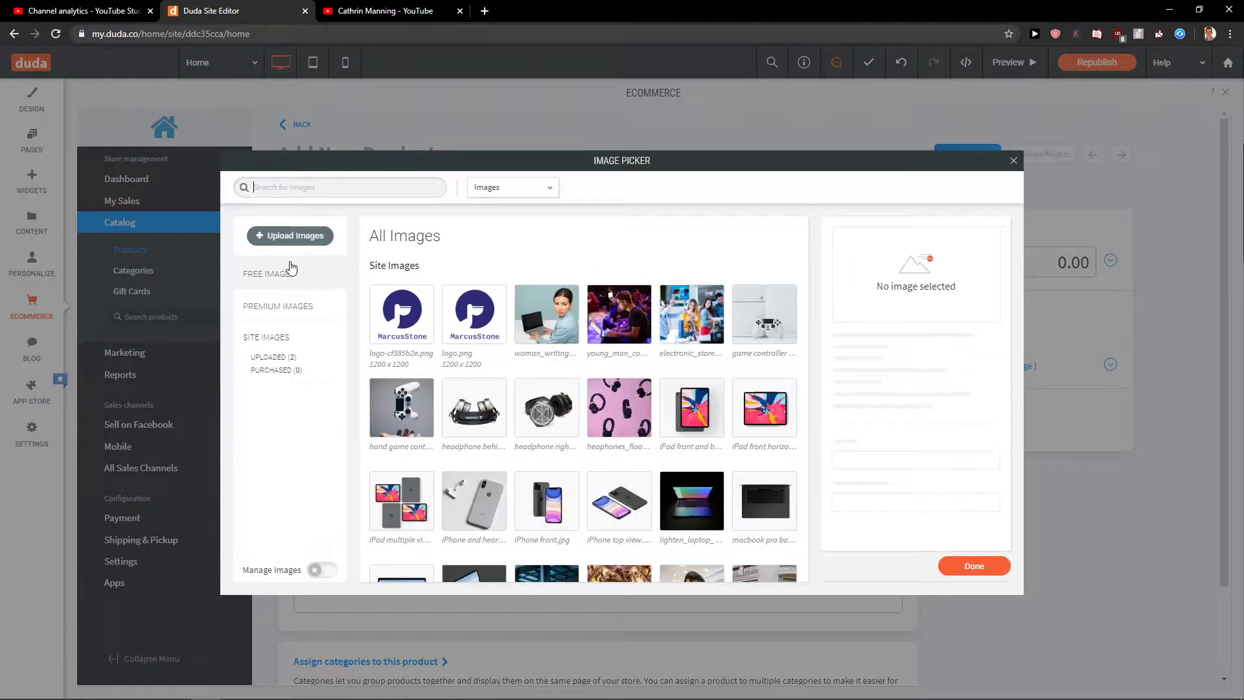
left_click(291, 239)
left_click(56, 143)
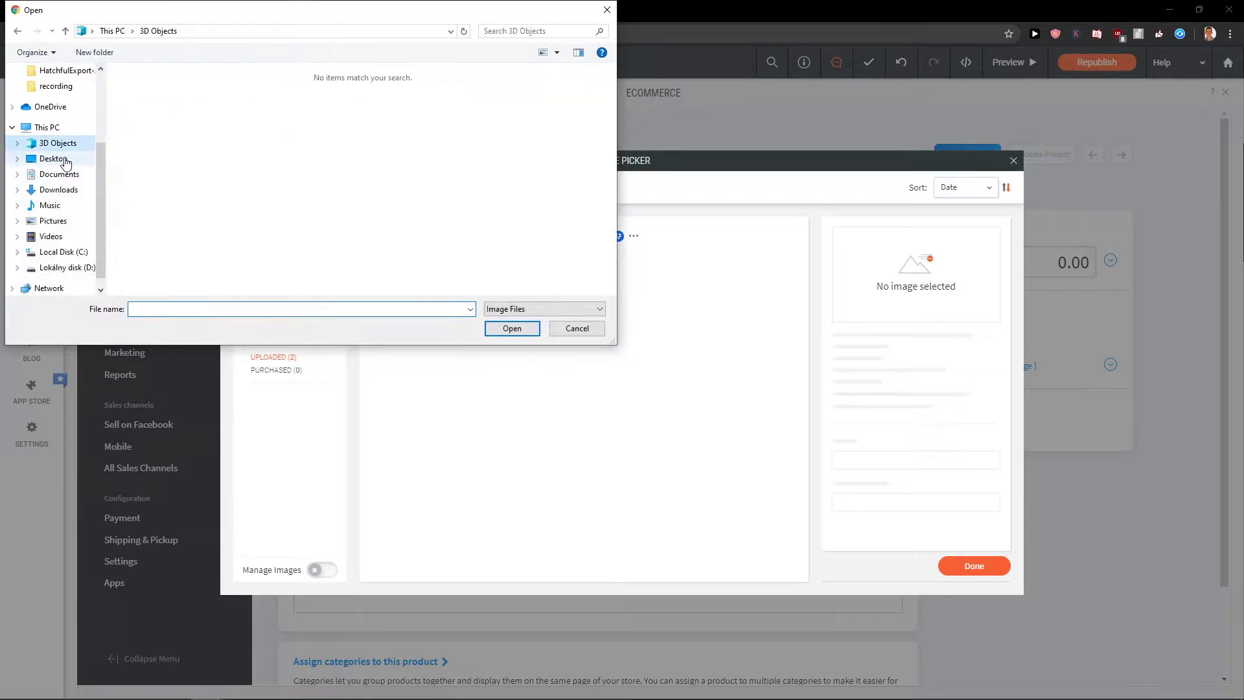
left_click(477, 198)
double_click(478, 197)
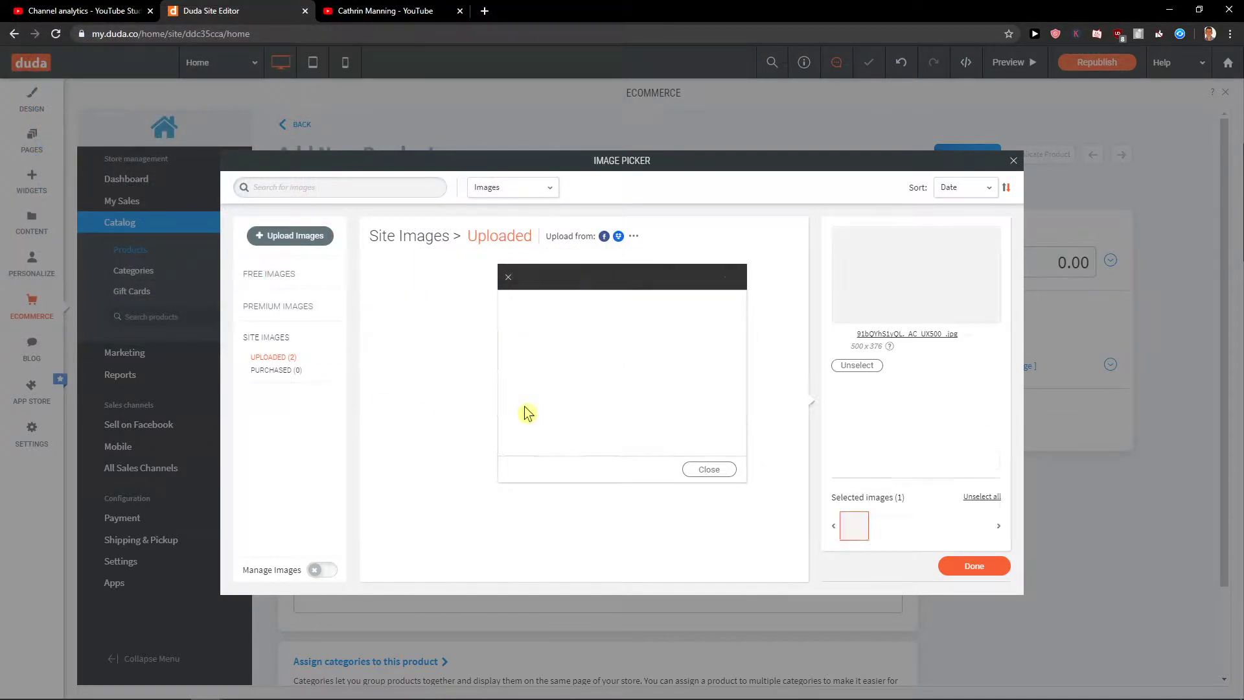
left_click(975, 568)
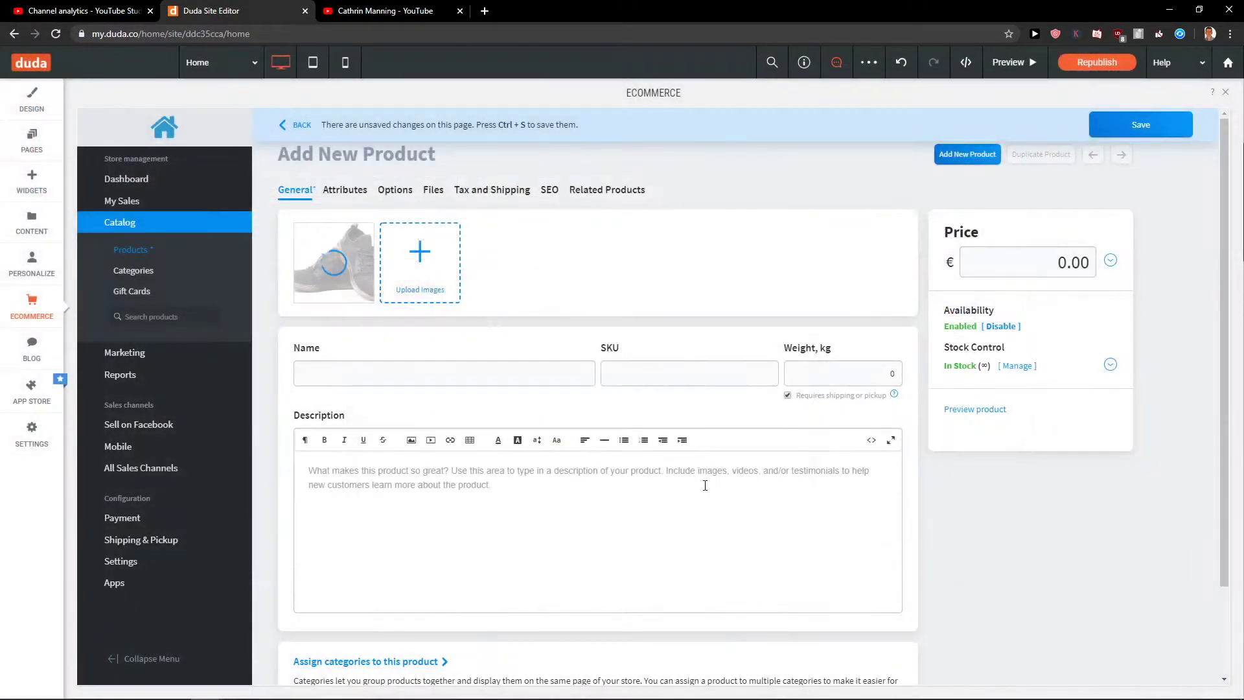
- Enter 'Nike Shoes' as the product name
left_click(375, 370)
type("Nike S")
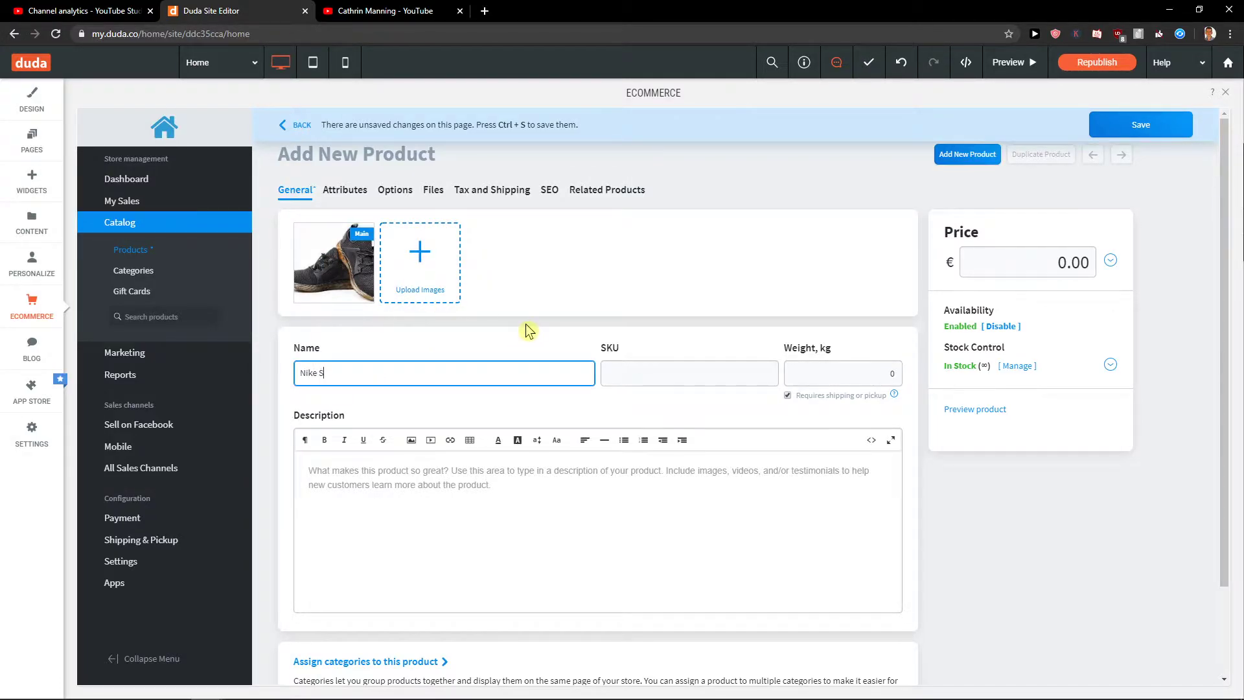
type("hoes")
left_click(612, 359)
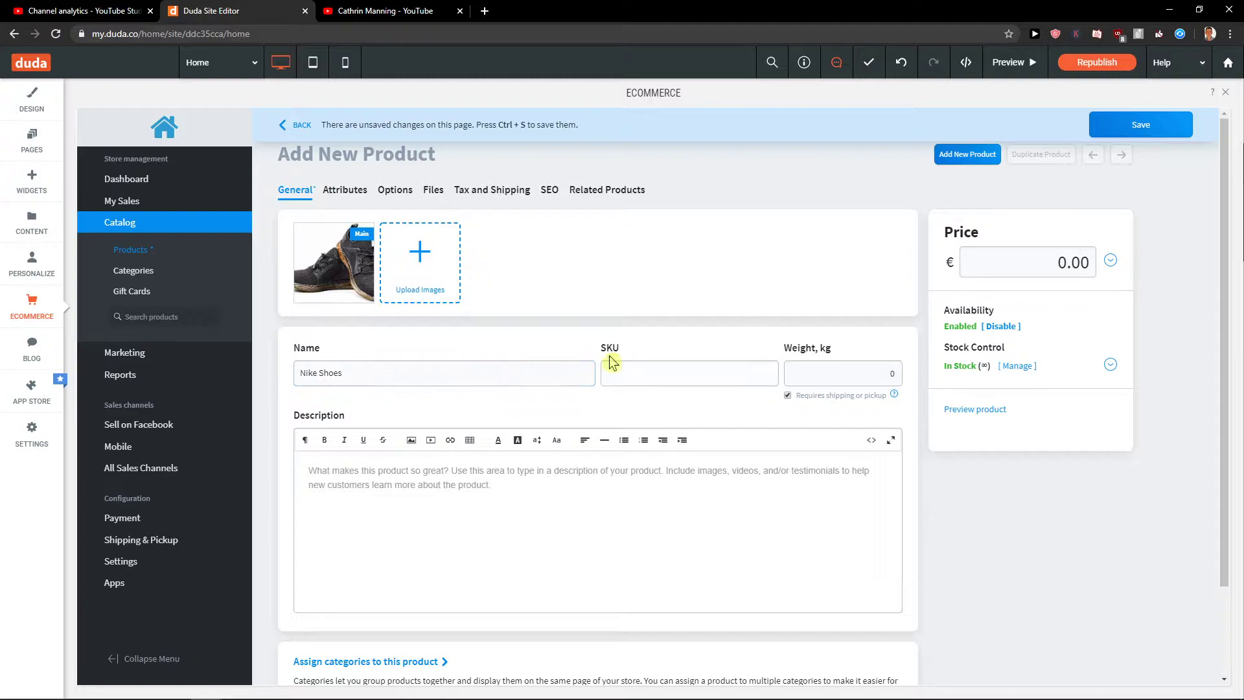
double_click(610, 348)
- Set the product weight to 0,5 kg
left_click(788, 394)
left_click(787, 395)
left_click(828, 377)
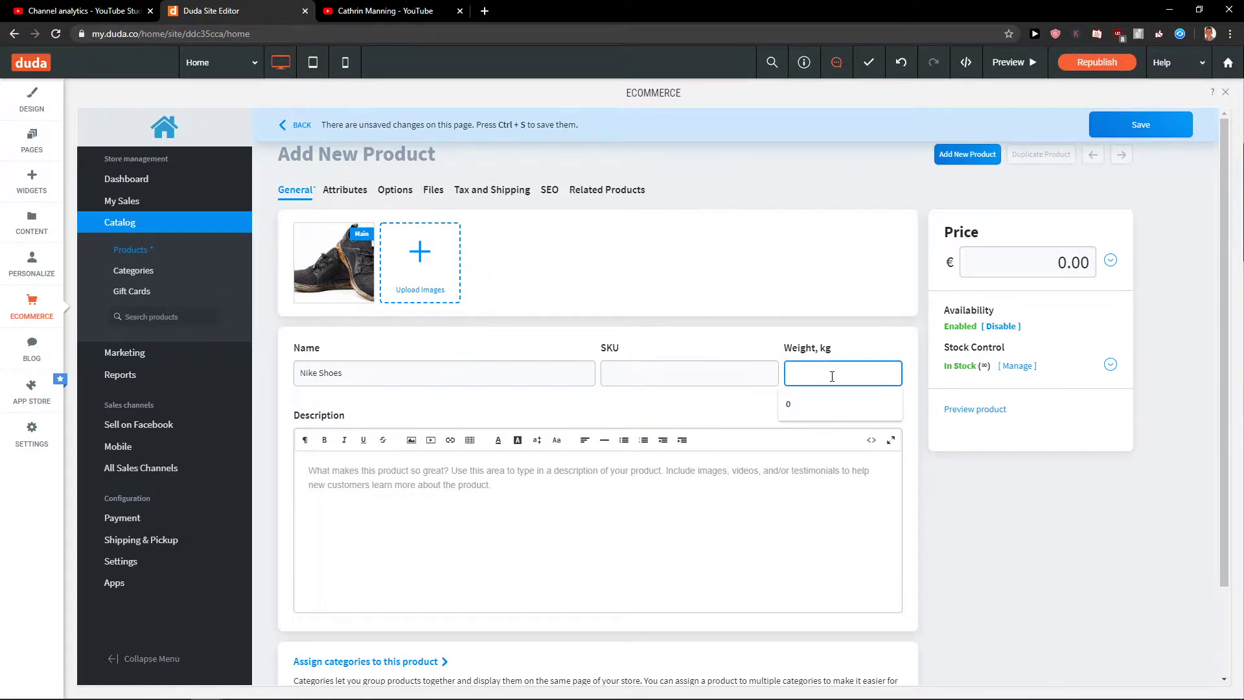
type("1")
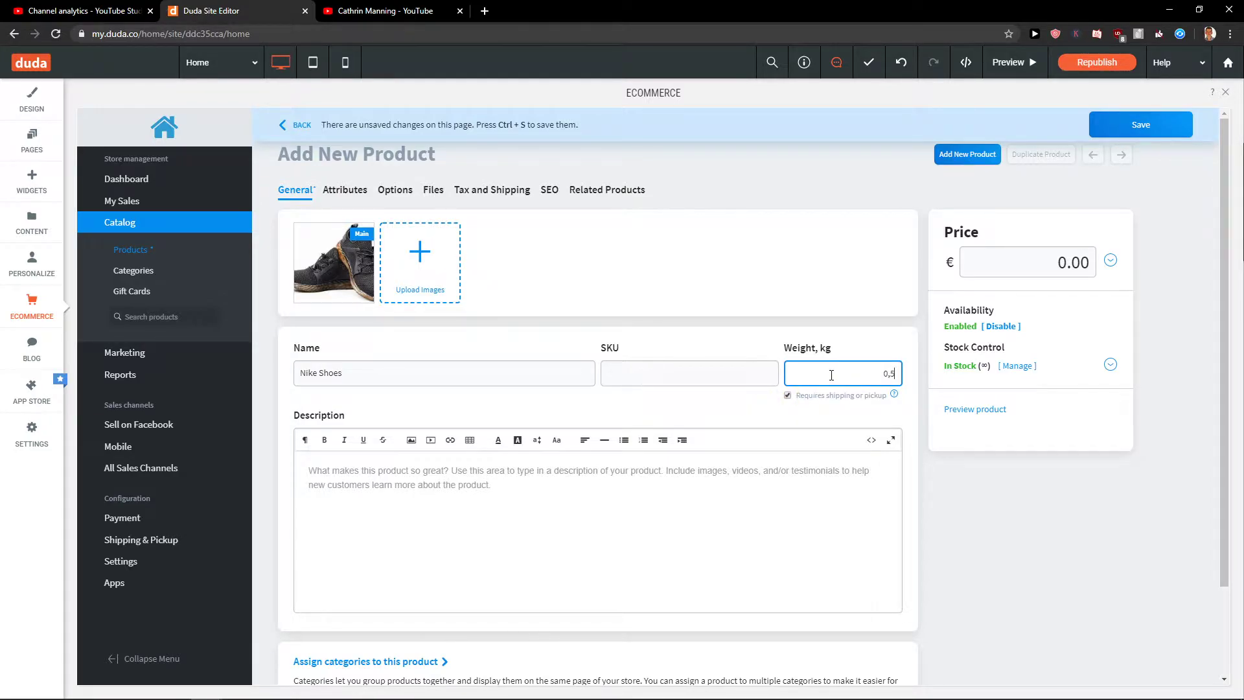
left_click(697, 395)
scroll(479, 371, "down", 1)
- Expand the category section and enable Feature on front page
left_click(398, 408)
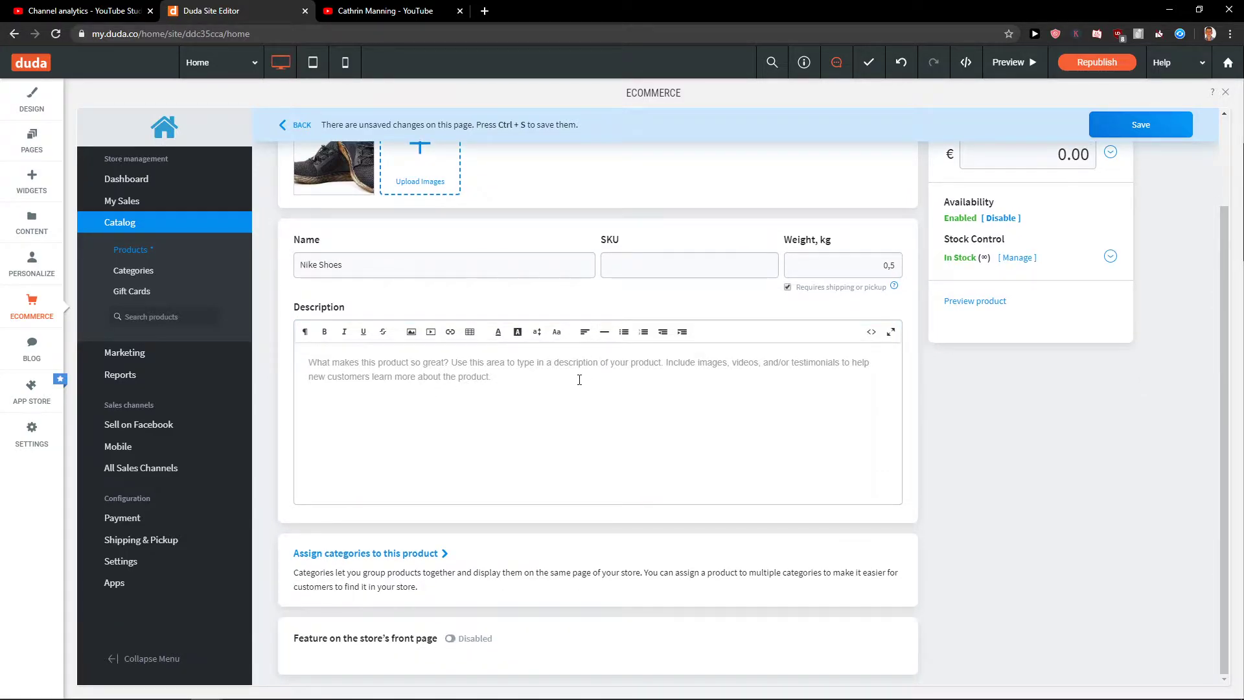
left_click(444, 554)
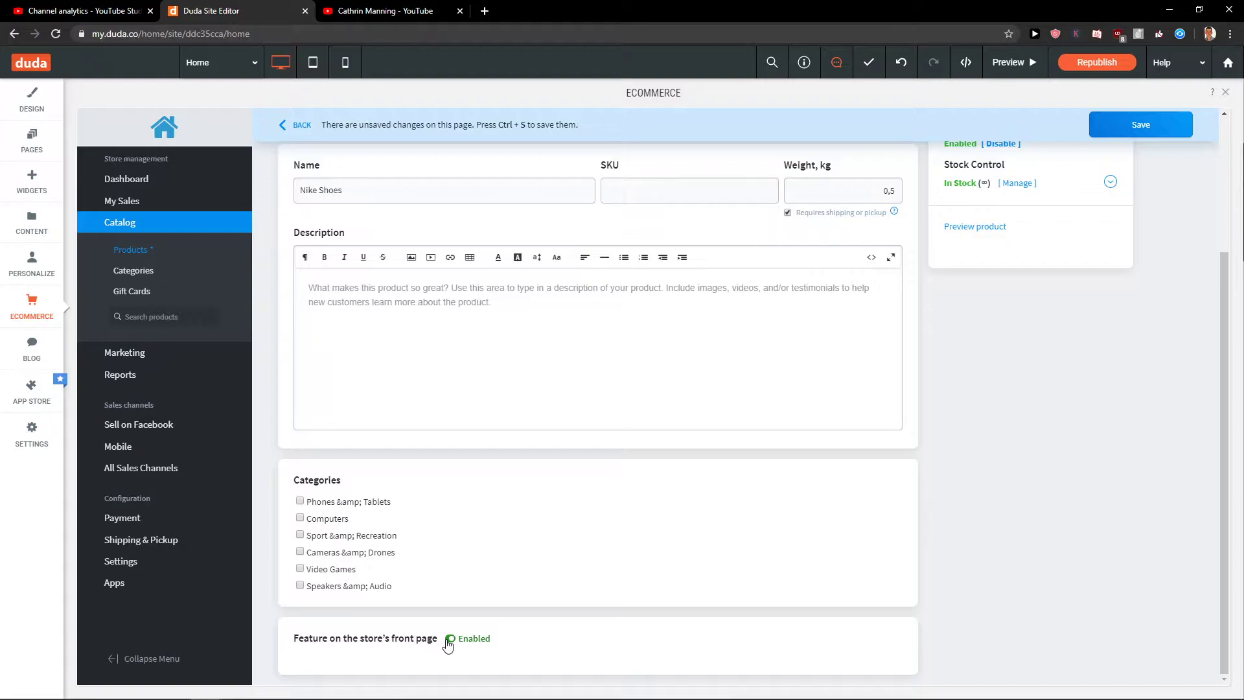
scroll(447, 632, "up", 2)
left_click(345, 189)
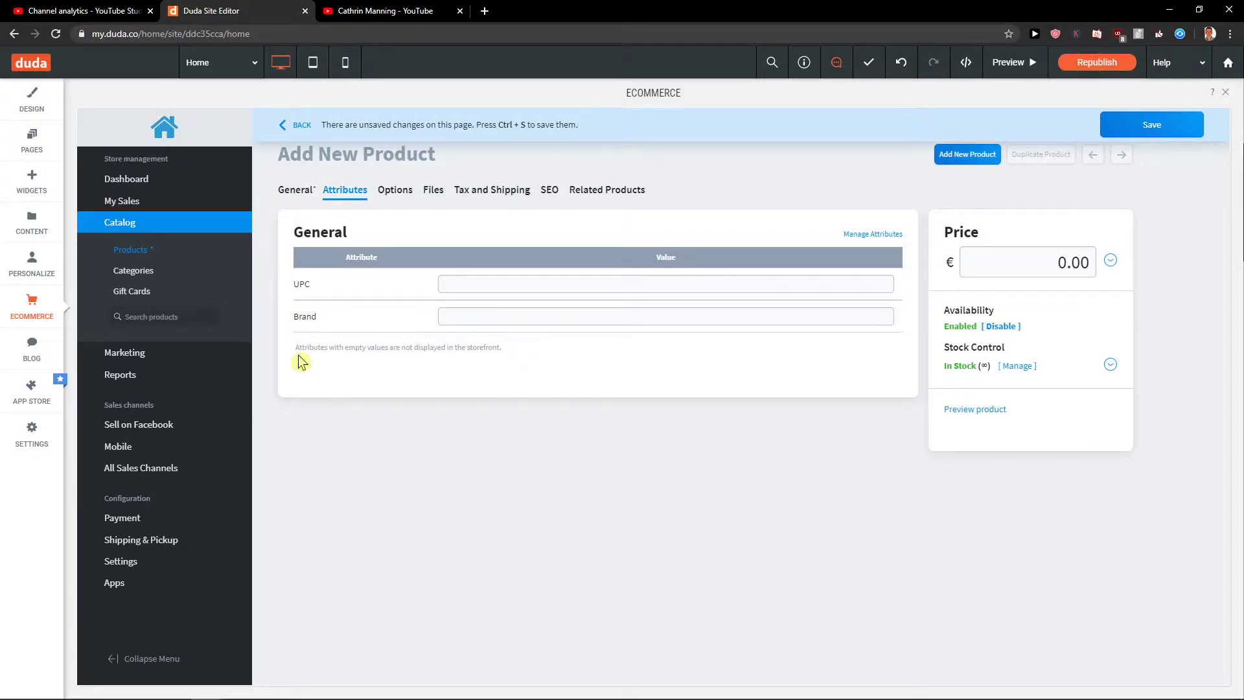
- Set the Brand attribute to 'Nike' and stay on the unsaved product form
left_click_drag(296, 348, 535, 361)
left_click(457, 317)
type("Nike")
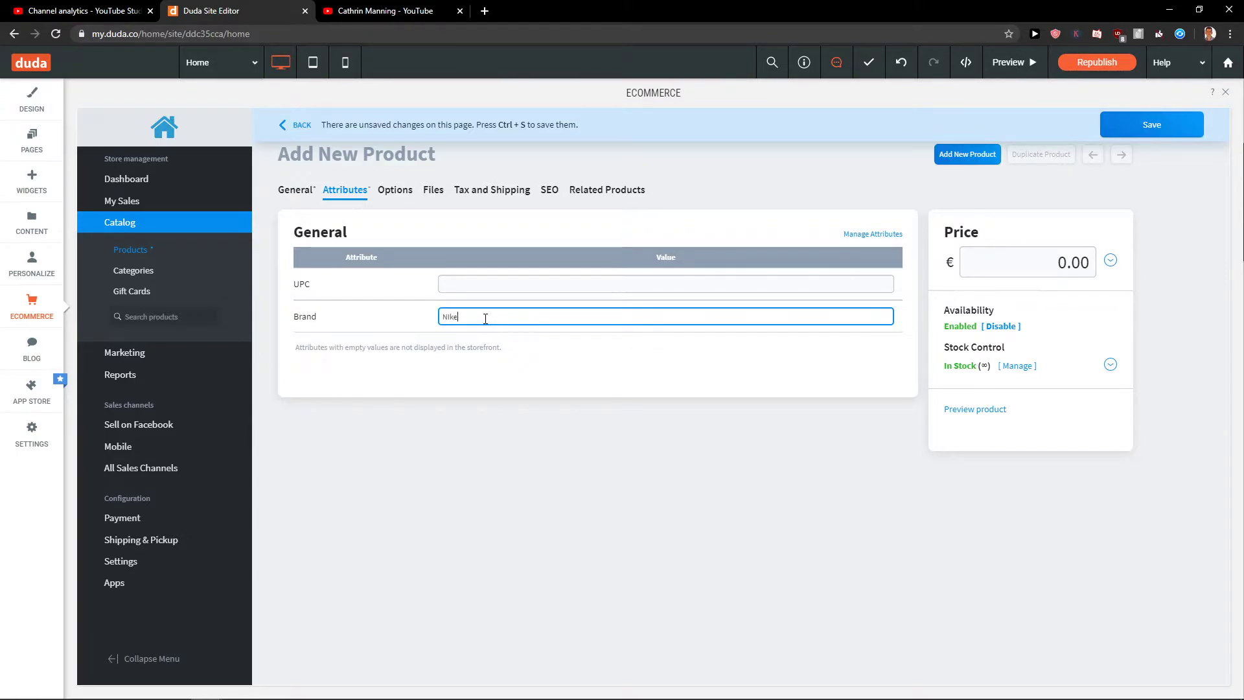
left_click(880, 234)
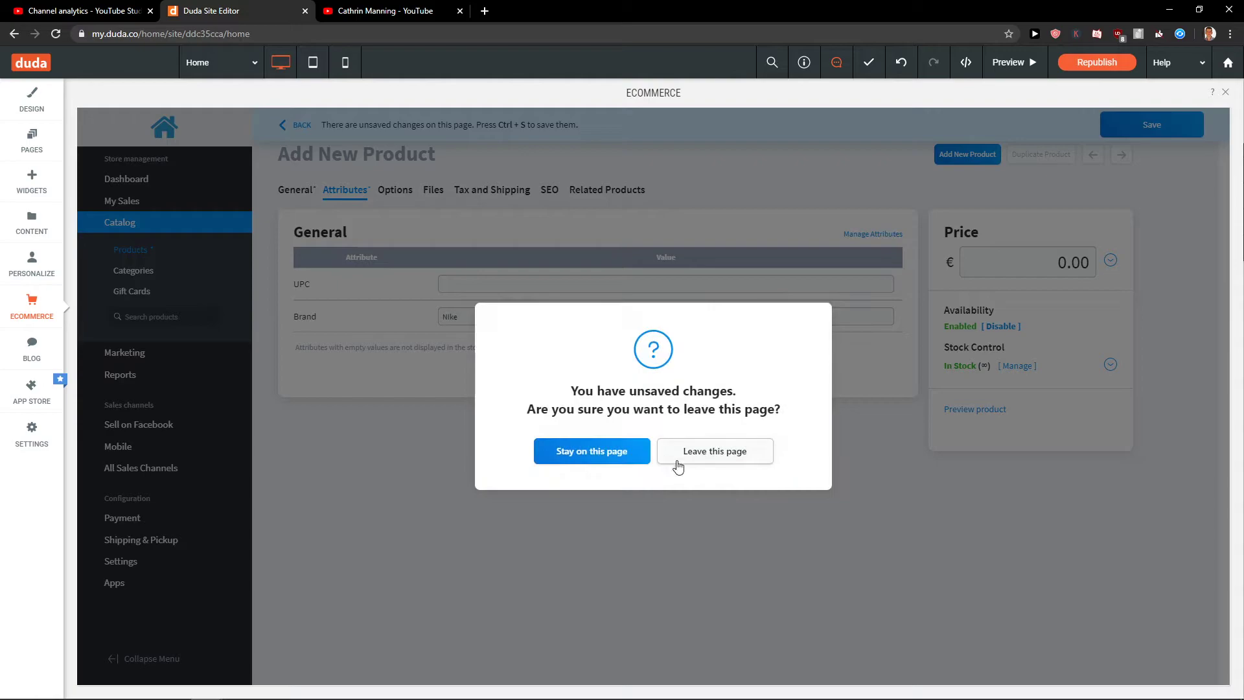
left_click(602, 460)
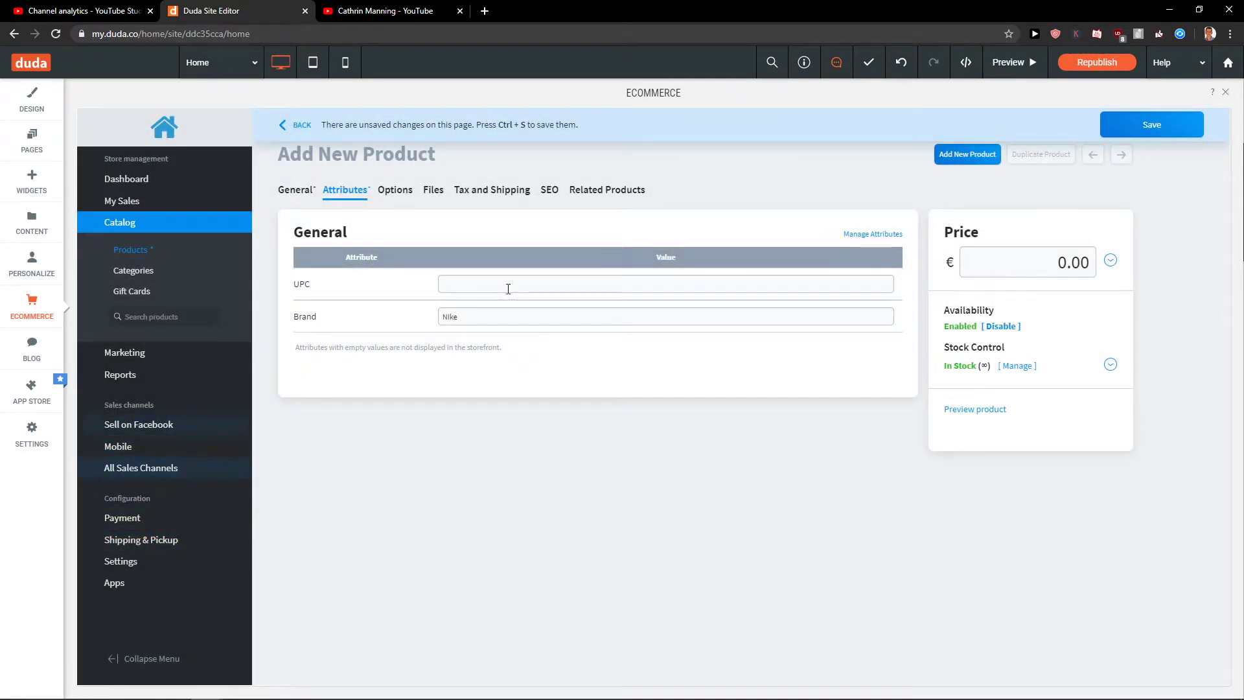
- Add a product option named Size with radio-button input type
left_click(386, 192)
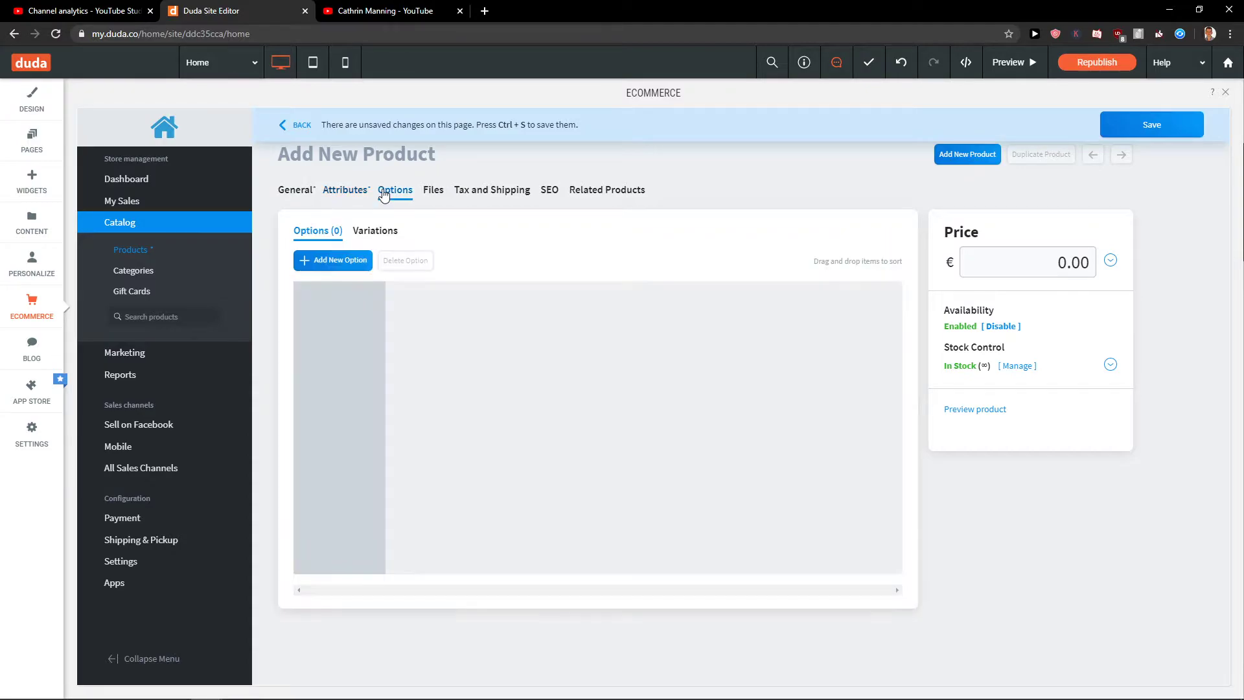
left_click(341, 263)
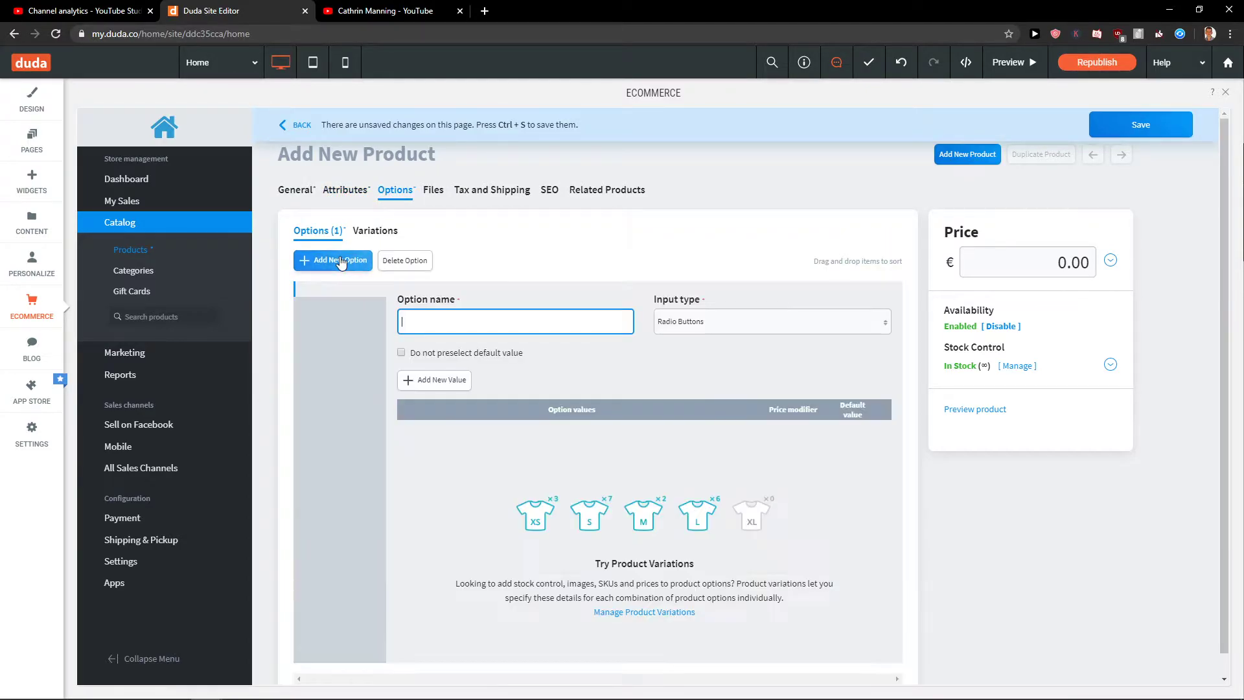
left_click(681, 321)
left_click(681, 327)
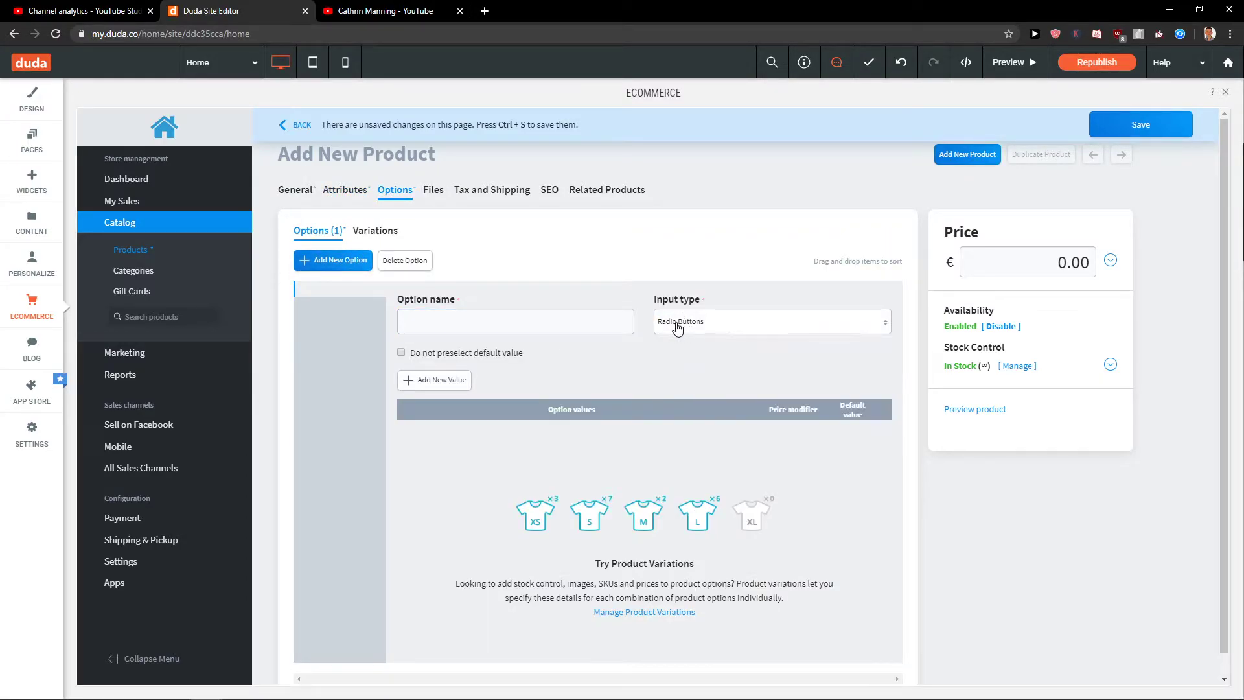
left_click(567, 325)
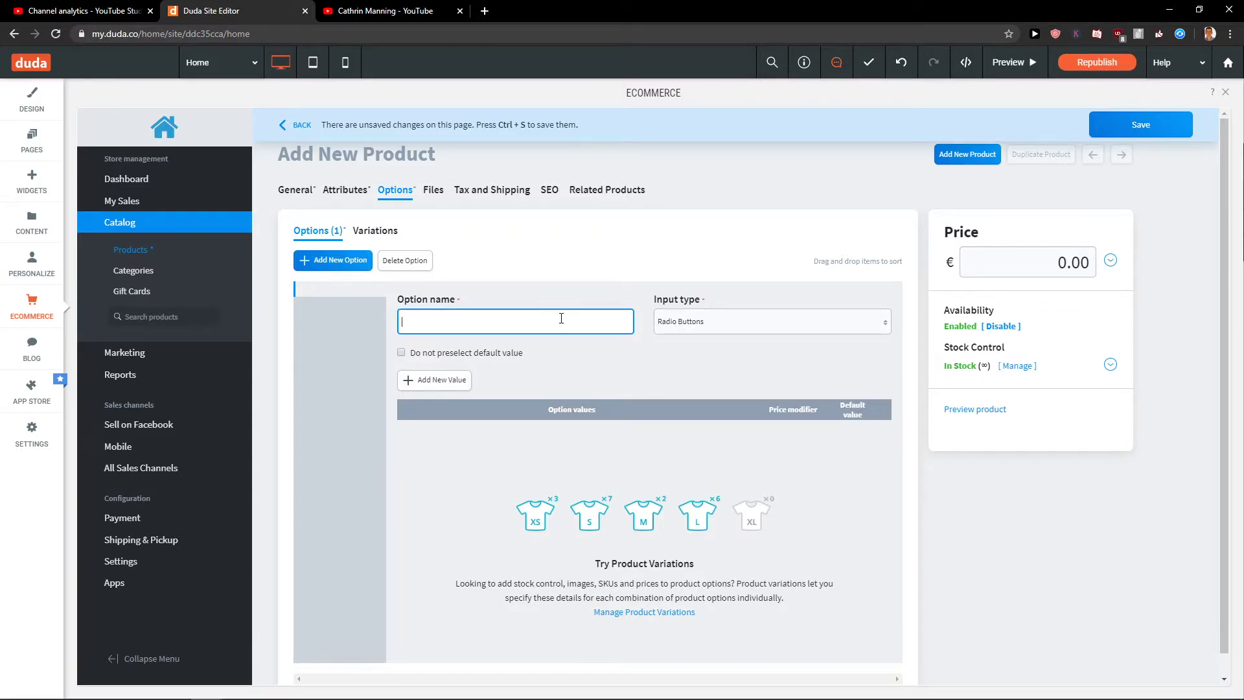
type("SI")
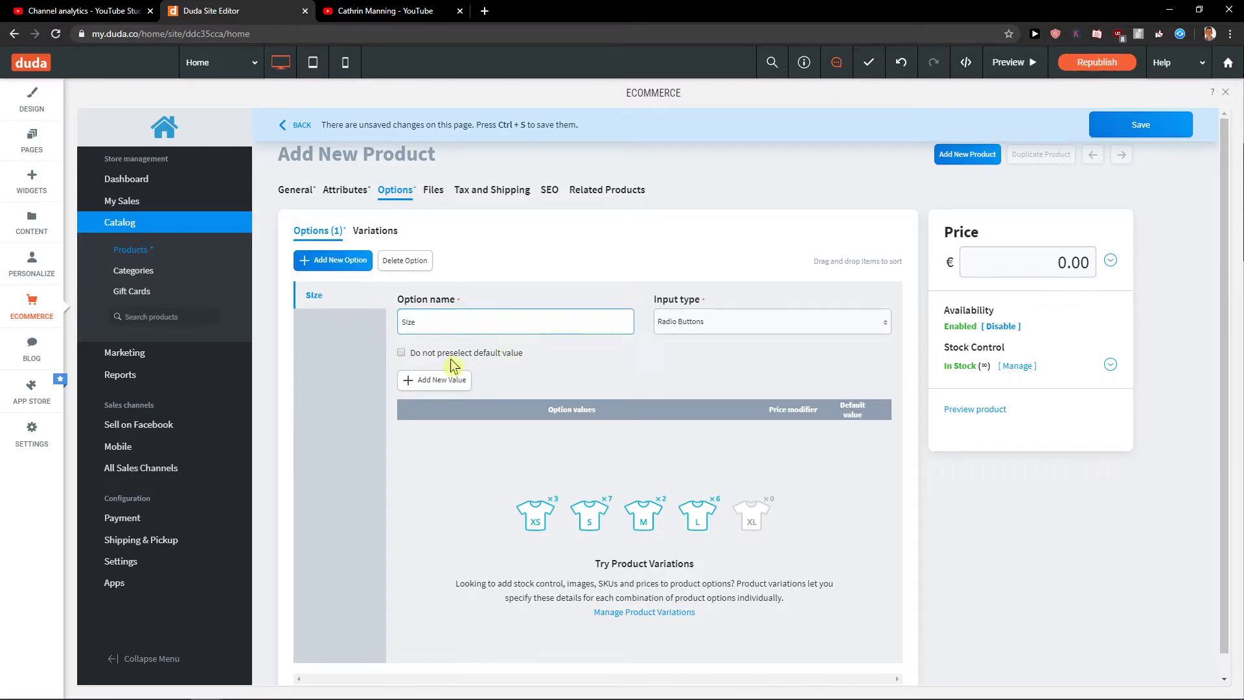
left_click(434, 380)
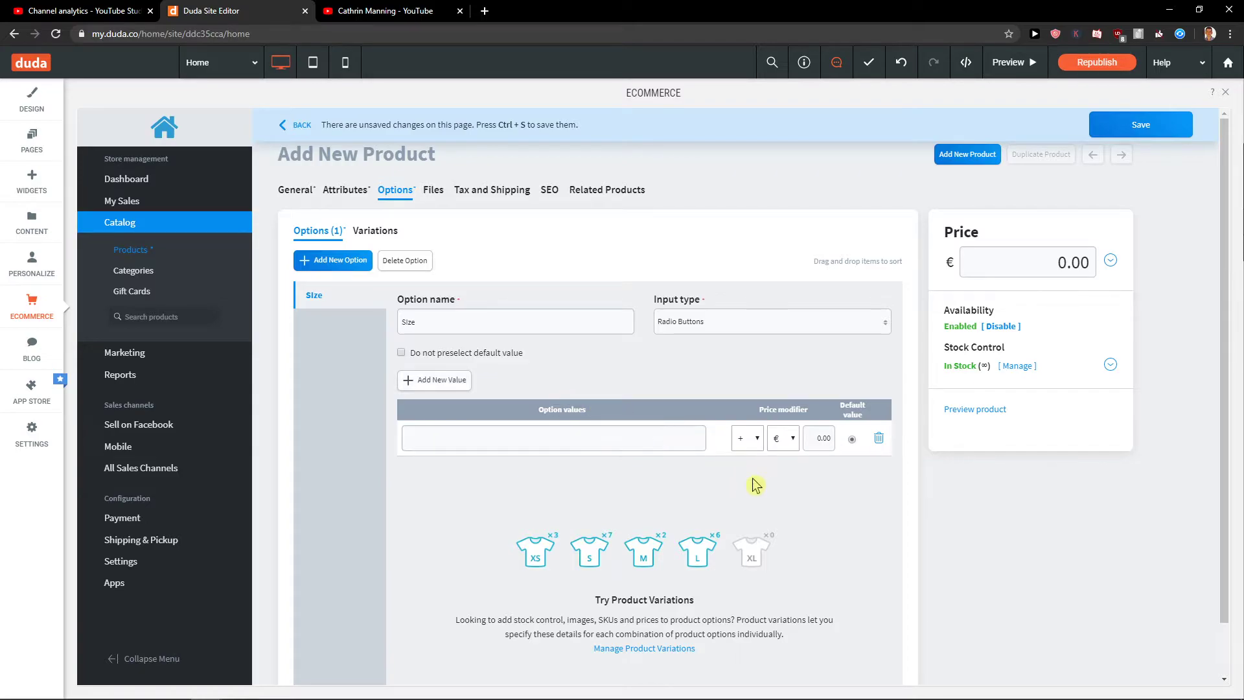
double_click(452, 328)
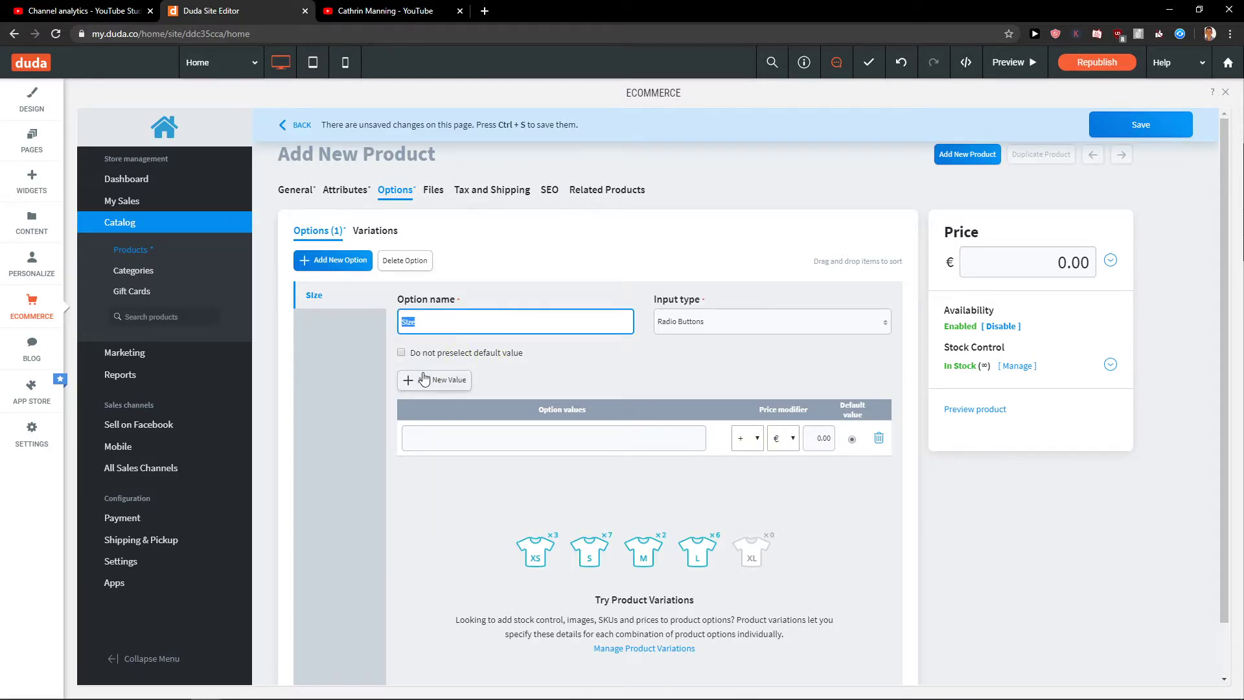
- Enter Size values XS and S, with a subtracting price modifier on the first
left_click(436, 438)
left_click(749, 438)
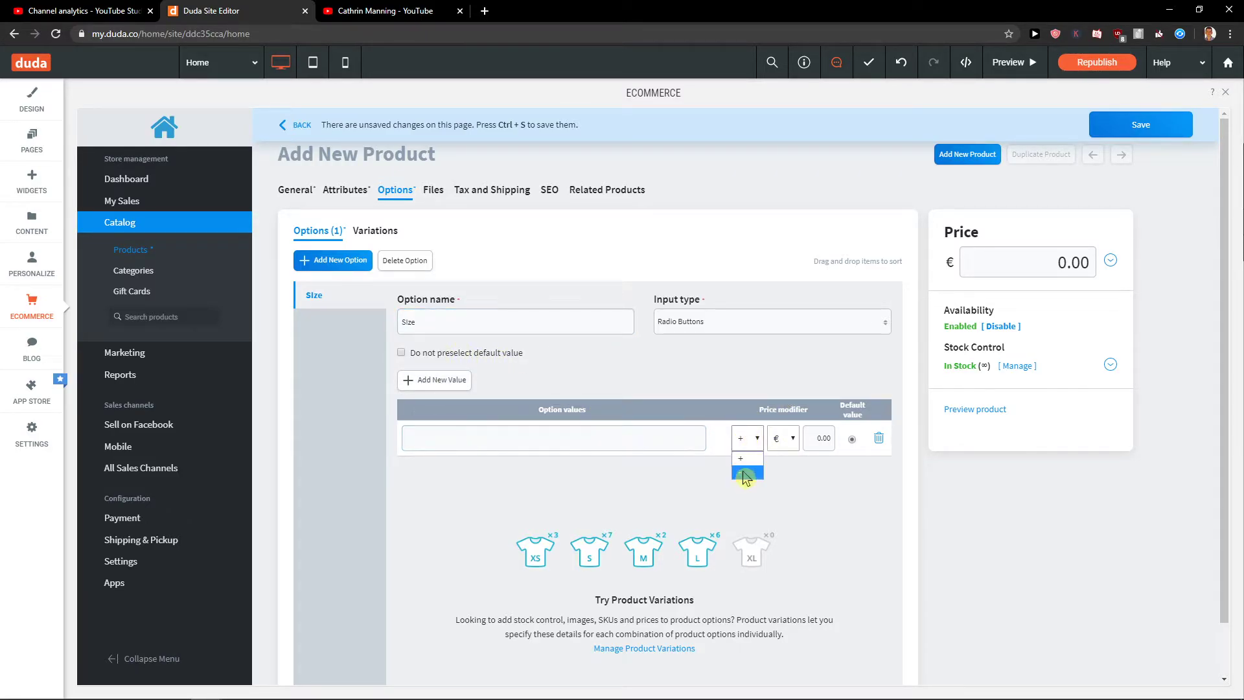
left_click(745, 473)
left_click(748, 444)
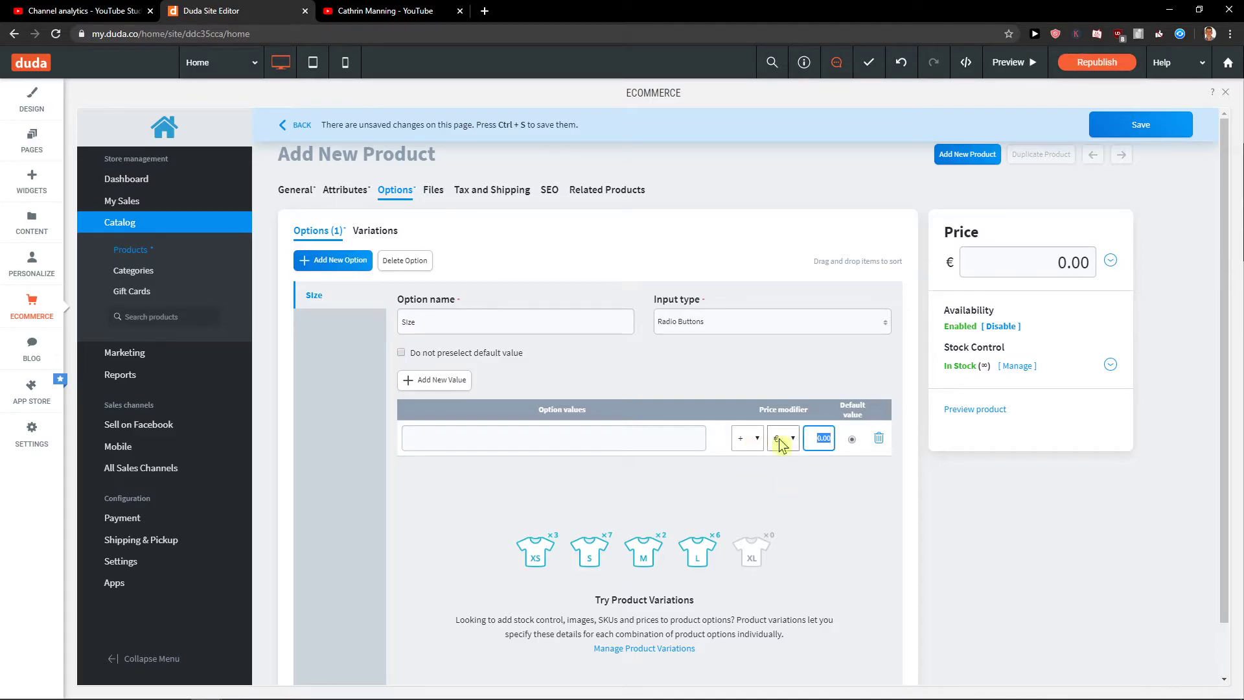
left_click(598, 436)
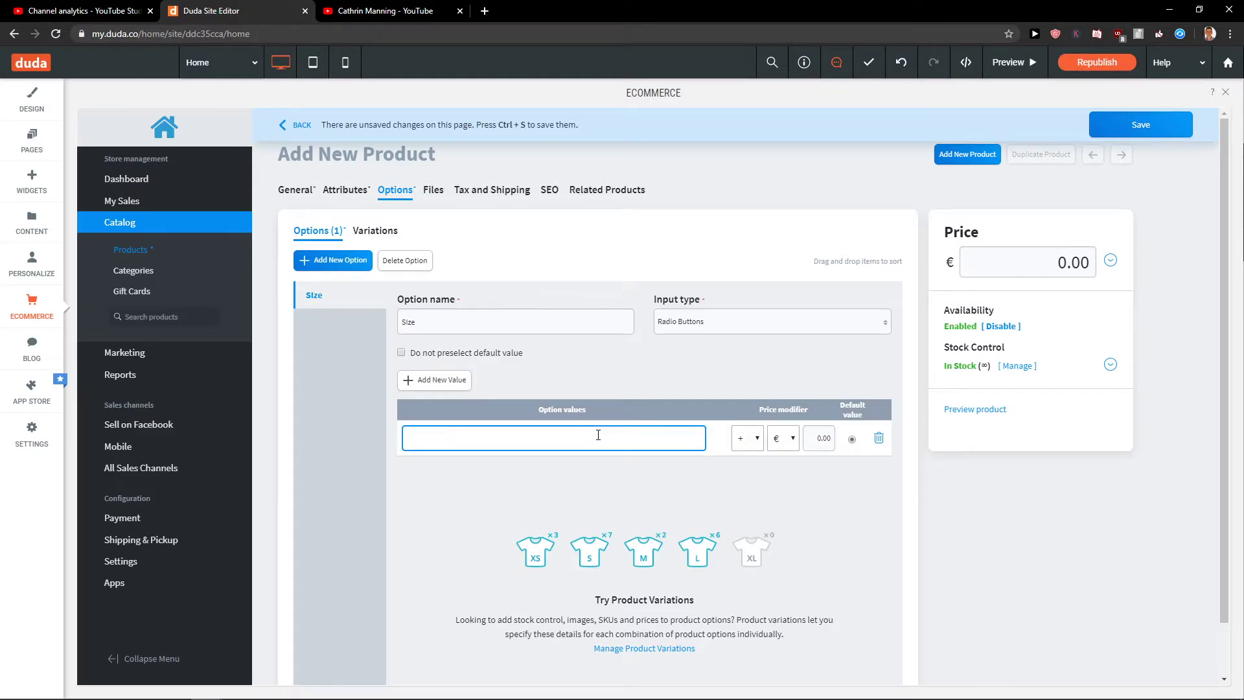
type("XS")
left_click(434, 381)
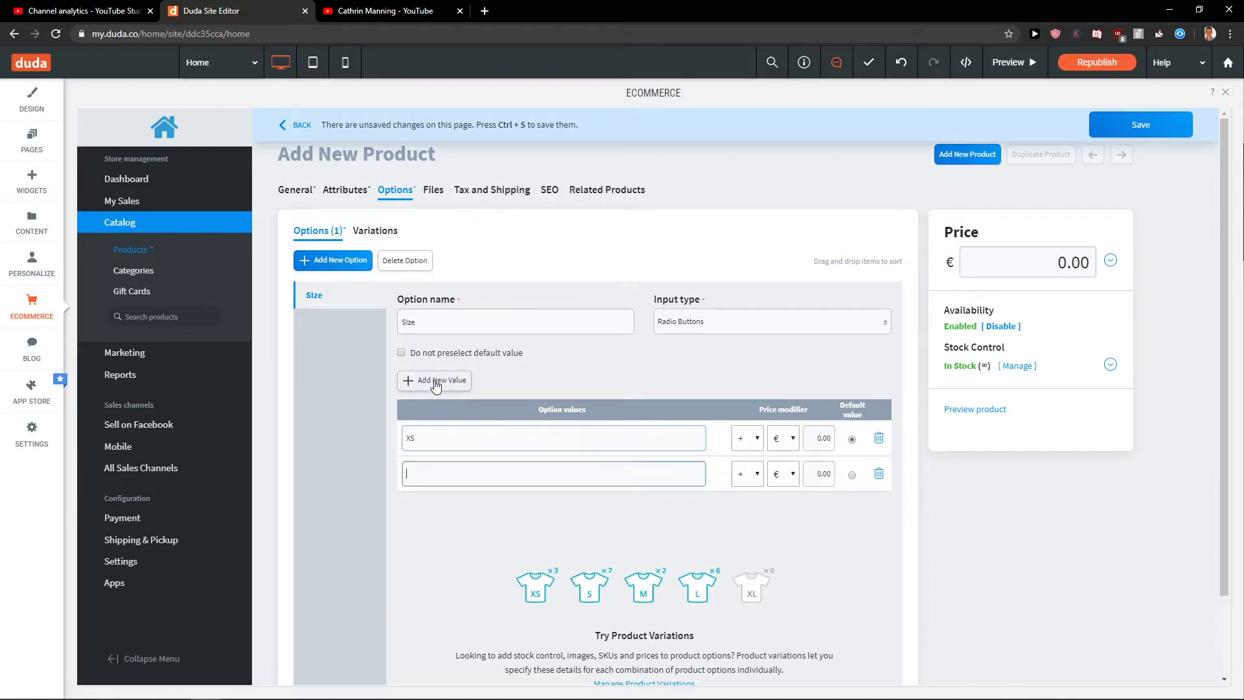
left_click(434, 380)
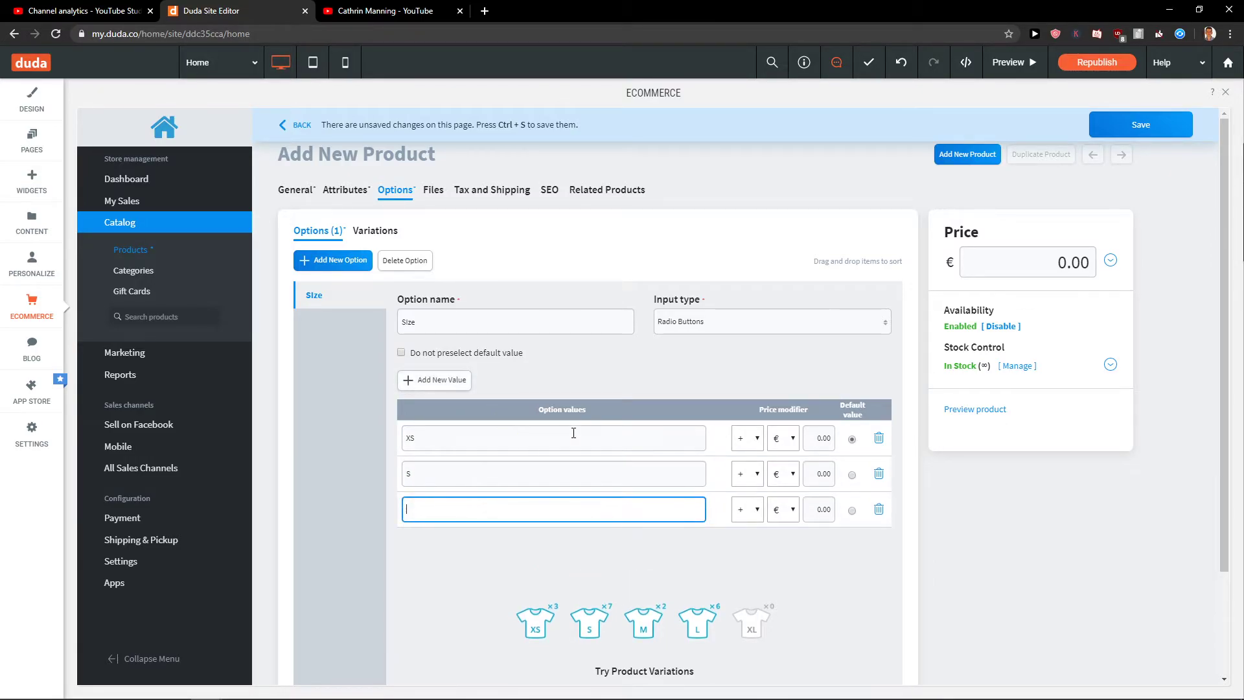
scroll(574, 432, "down", 1)
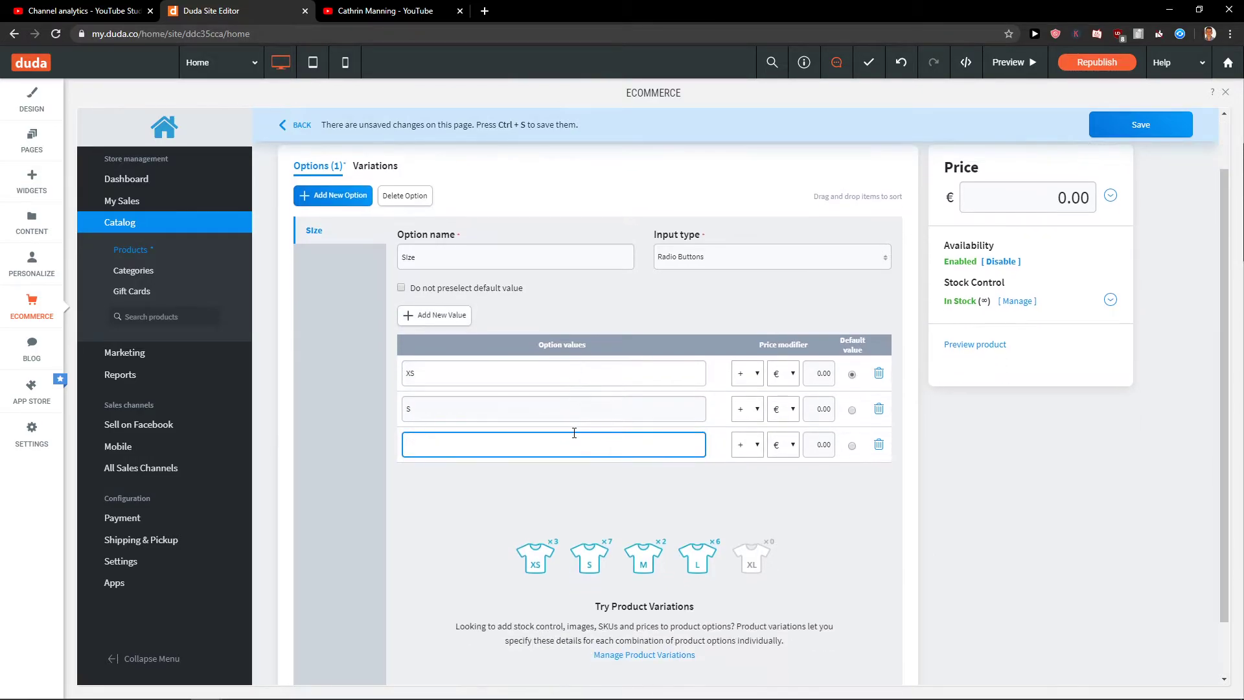
- Add the third value M after dismissing the empty-value alert, and reconfirm the input type
left_click(443, 321)
key("Return")
type("M")
scroll(878, 355, "up", 1)
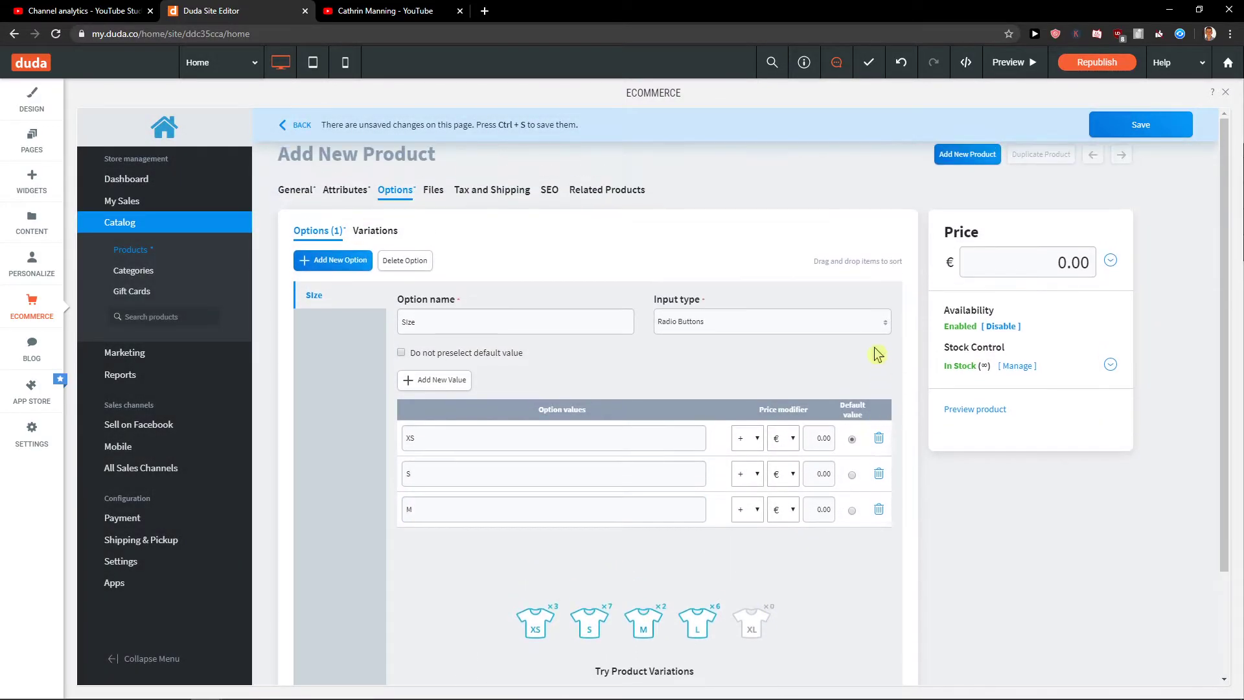
left_click(708, 321)
left_click(700, 373)
double_click(536, 324)
left_click(674, 322)
left_click(690, 374)
scroll(563, 407, "down", 2)
scroll(620, 408, "up", 2)
- Check the Variations panel, then the Files and Tax and Shipping sections
left_click(384, 234)
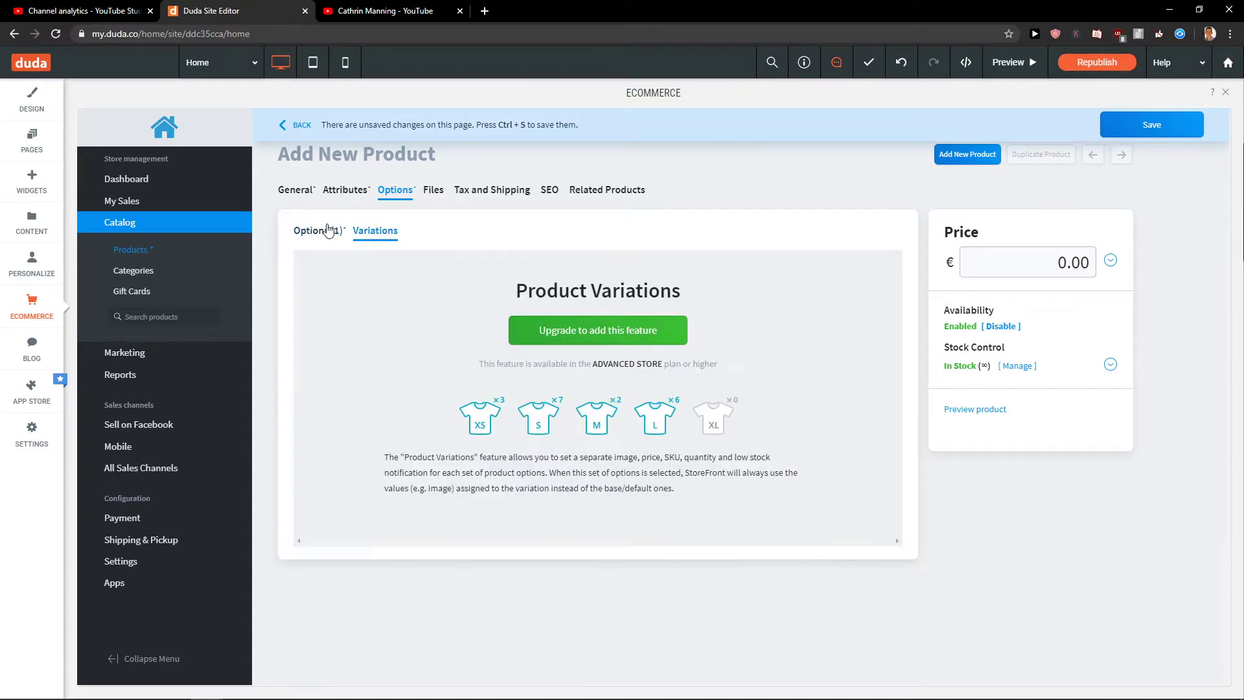
left_click(322, 232)
left_click(377, 235)
left_click(319, 234)
left_click(434, 192)
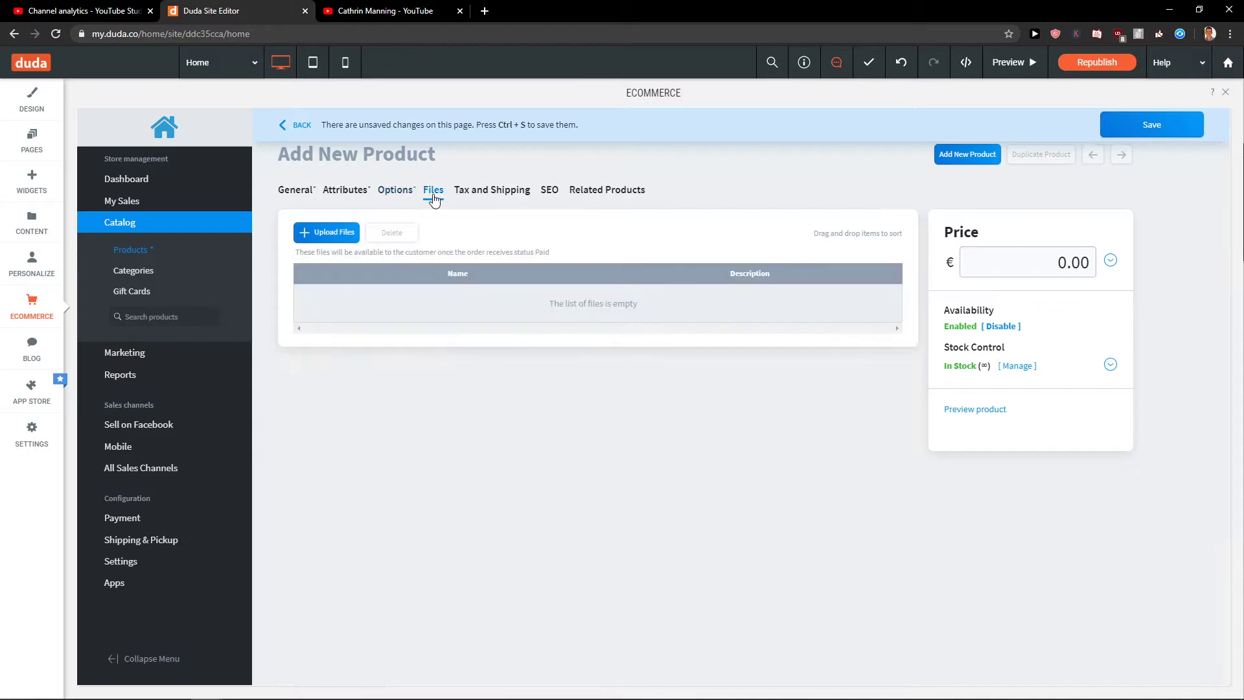
left_click(491, 188)
scroll(509, 240, "down", 1)
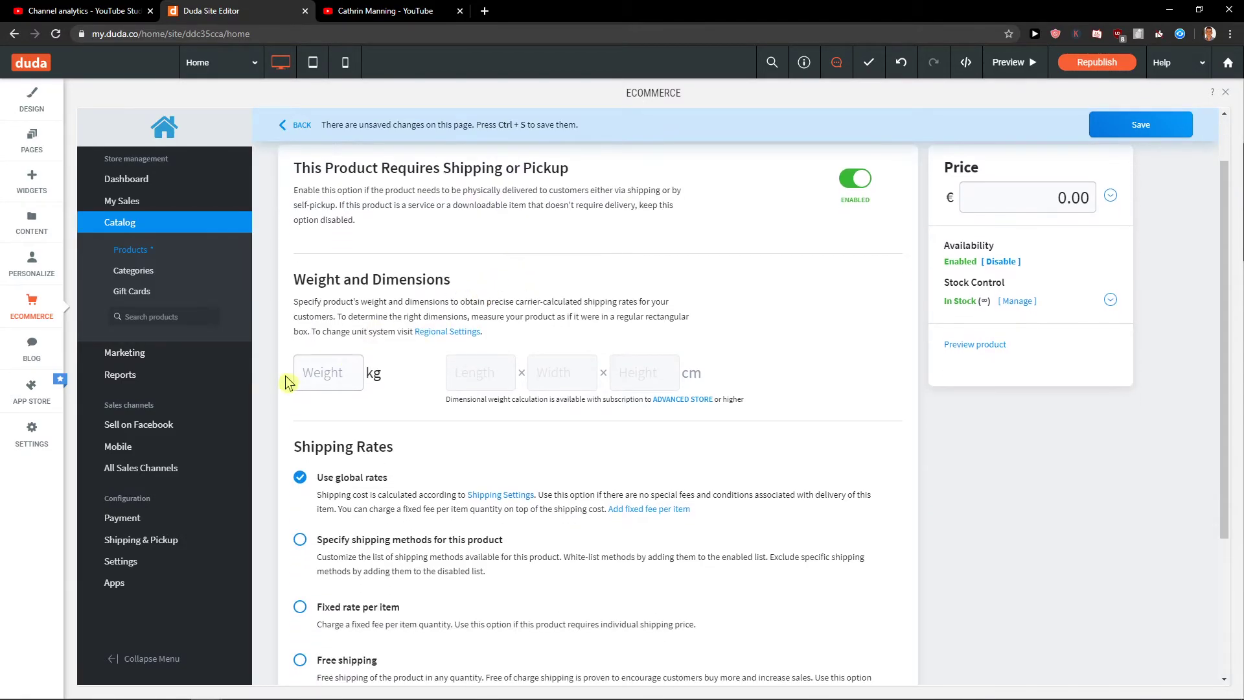
scroll(348, 385, "down", 1)
scroll(292, 412, "down", 1)
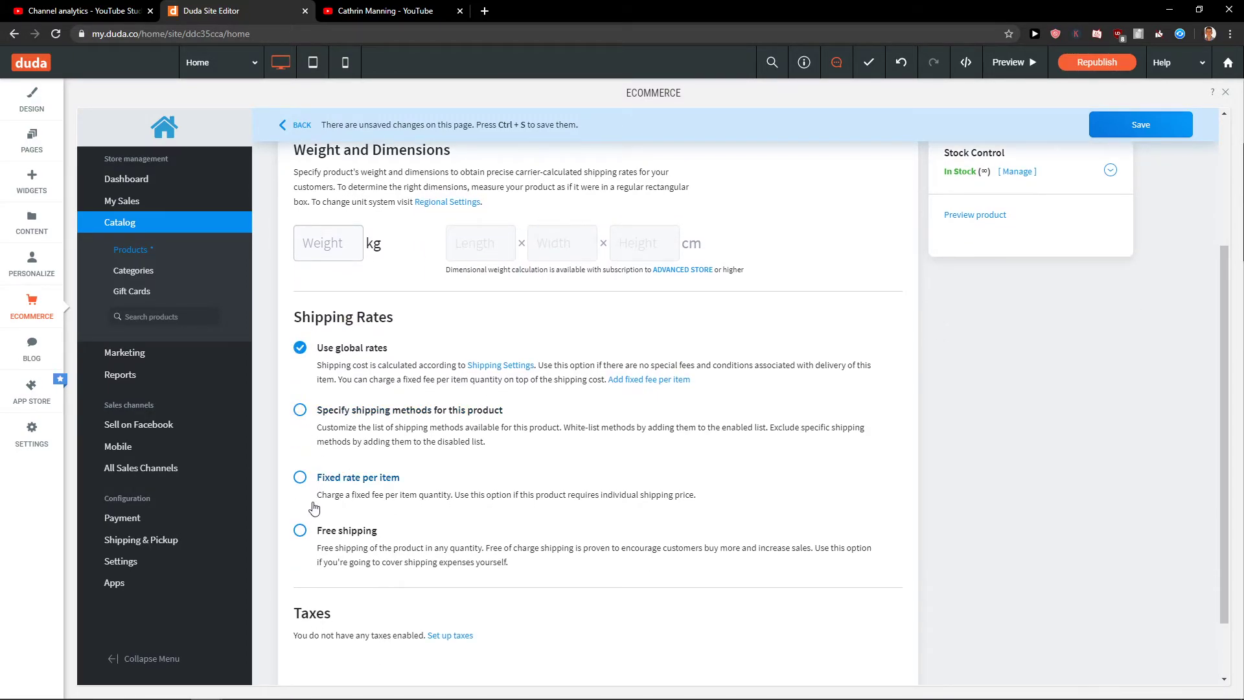
scroll(514, 398, "up", 3)
scroll(514, 398, "up", 1)
- Check the SEO page title 'Nike Shoes' and the empty meta description
left_click(545, 193)
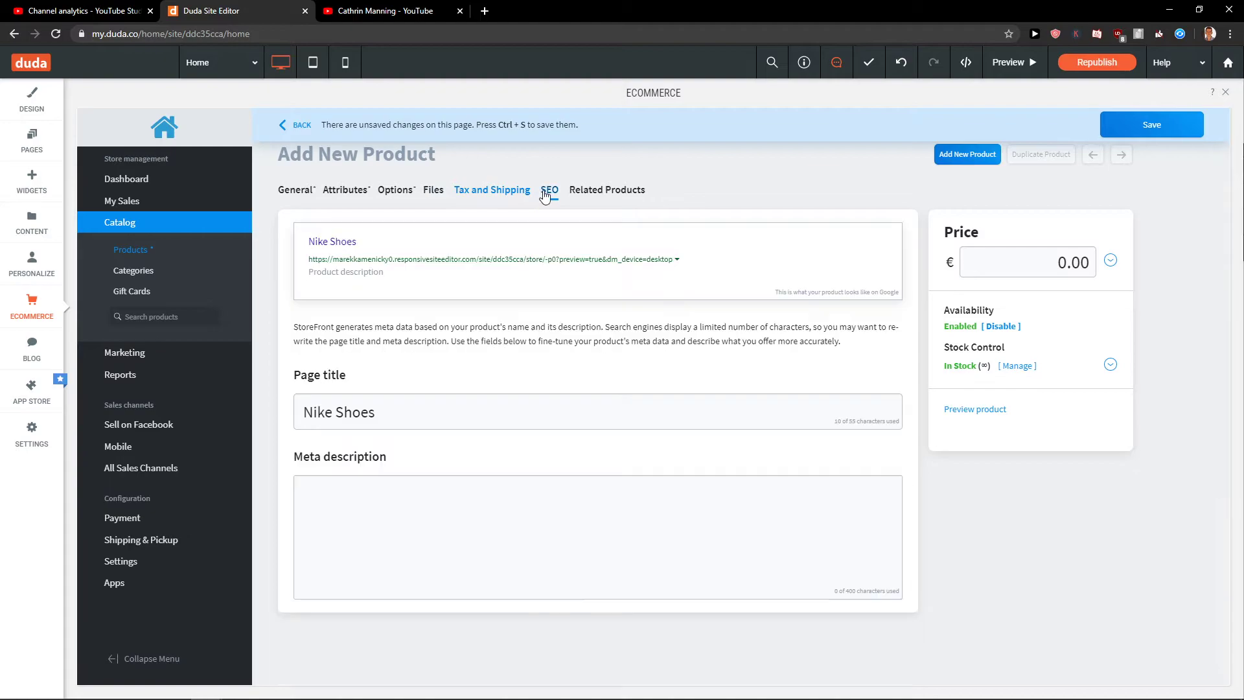
left_click(388, 492)
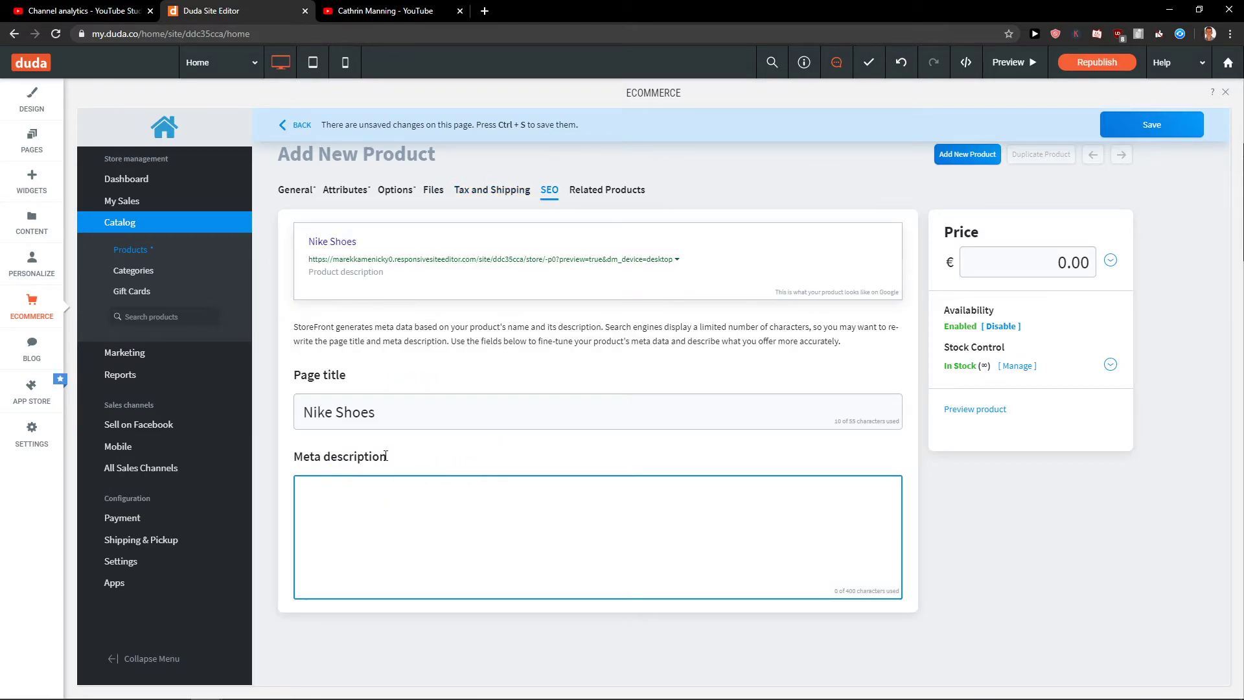
left_click_drag(387, 456, 141, 467)
left_click(472, 466)
left_click_drag(365, 457, 294, 463)
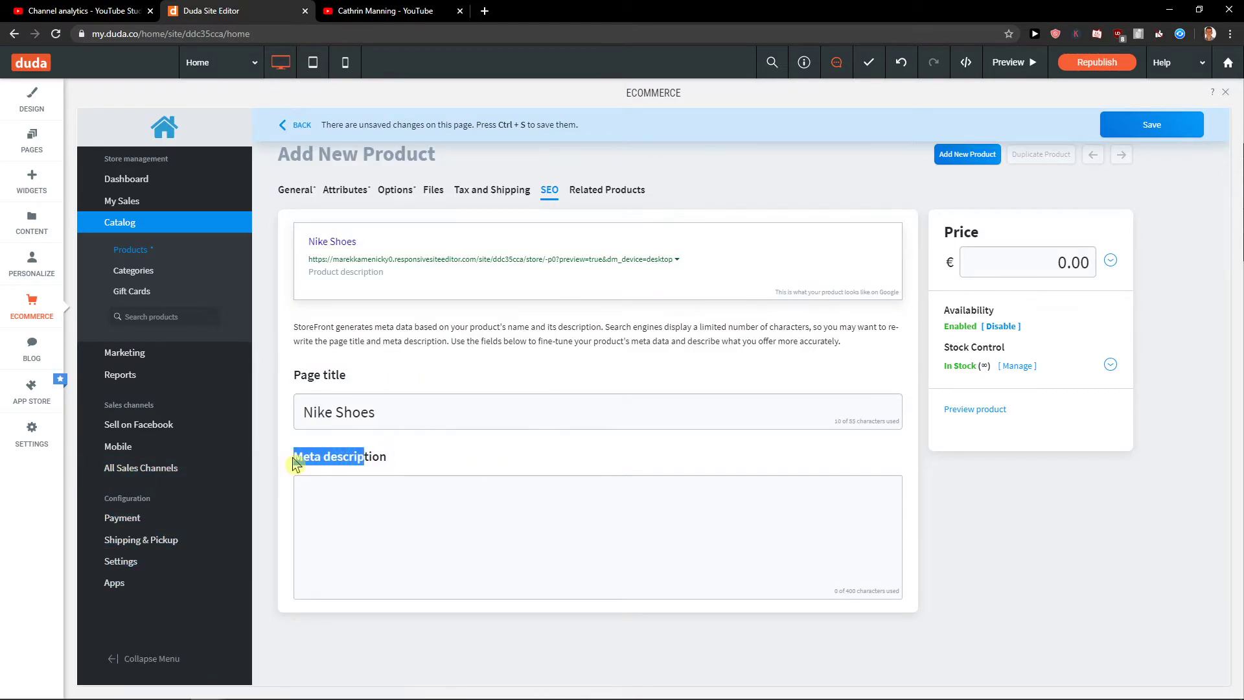
left_click(358, 456)
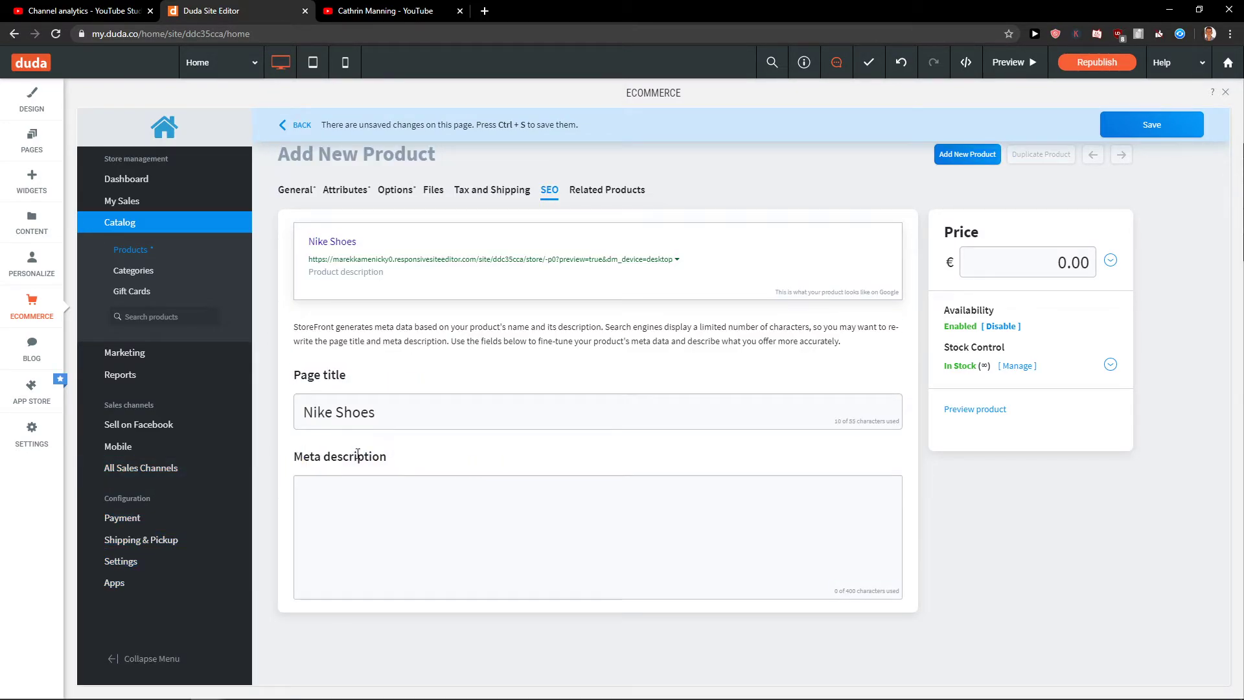
left_click(596, 195)
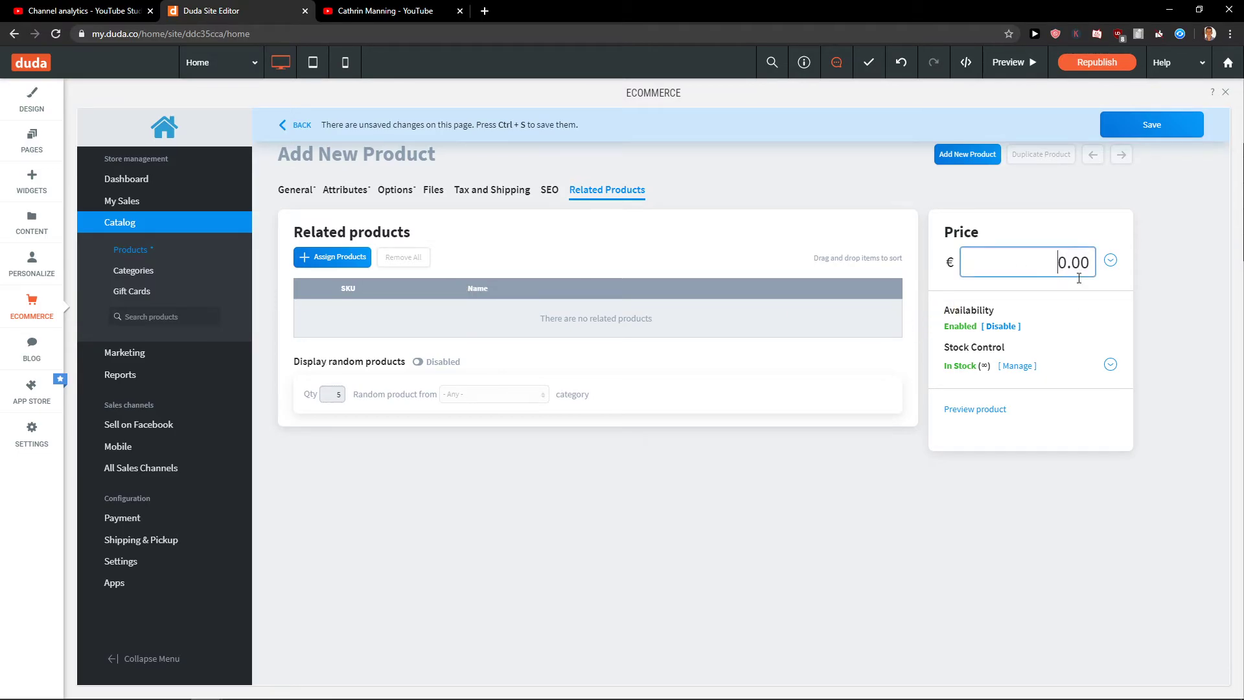
- Replace the 0.00 price with 25, then revisit the Options and Variations panels
left_click_drag(962, 263, 1150, 265)
type("25")
left_click(672, 350)
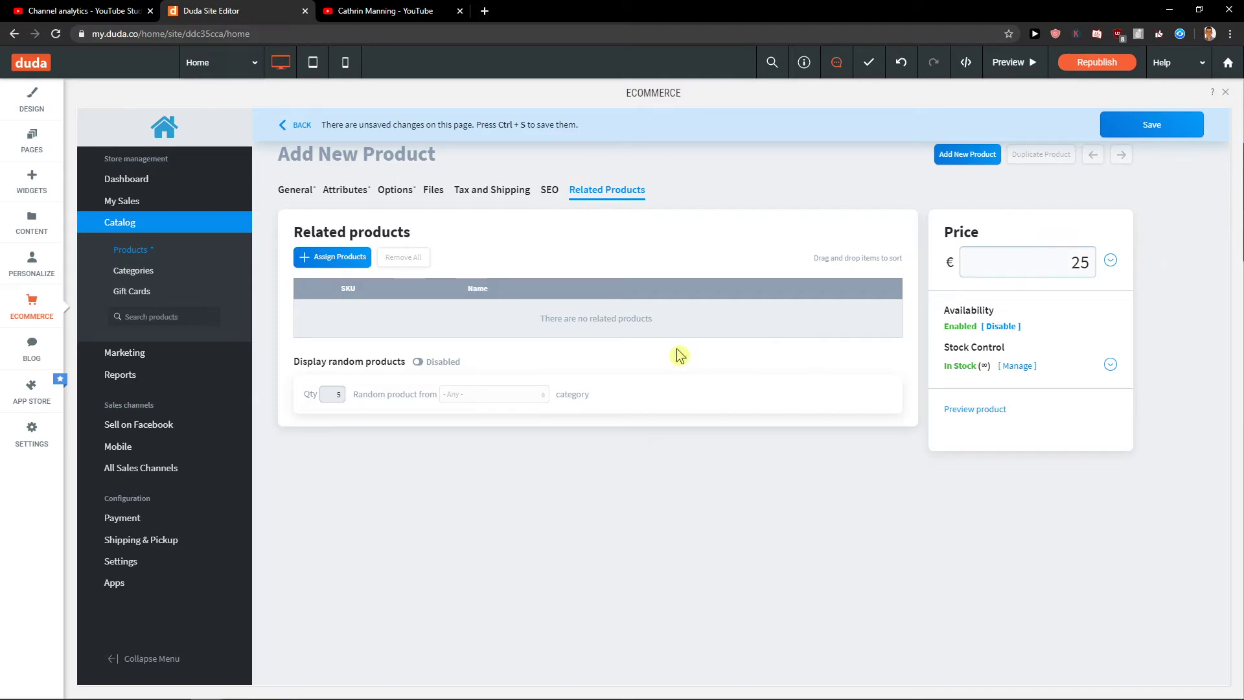
left_click(491, 194)
left_click(403, 198)
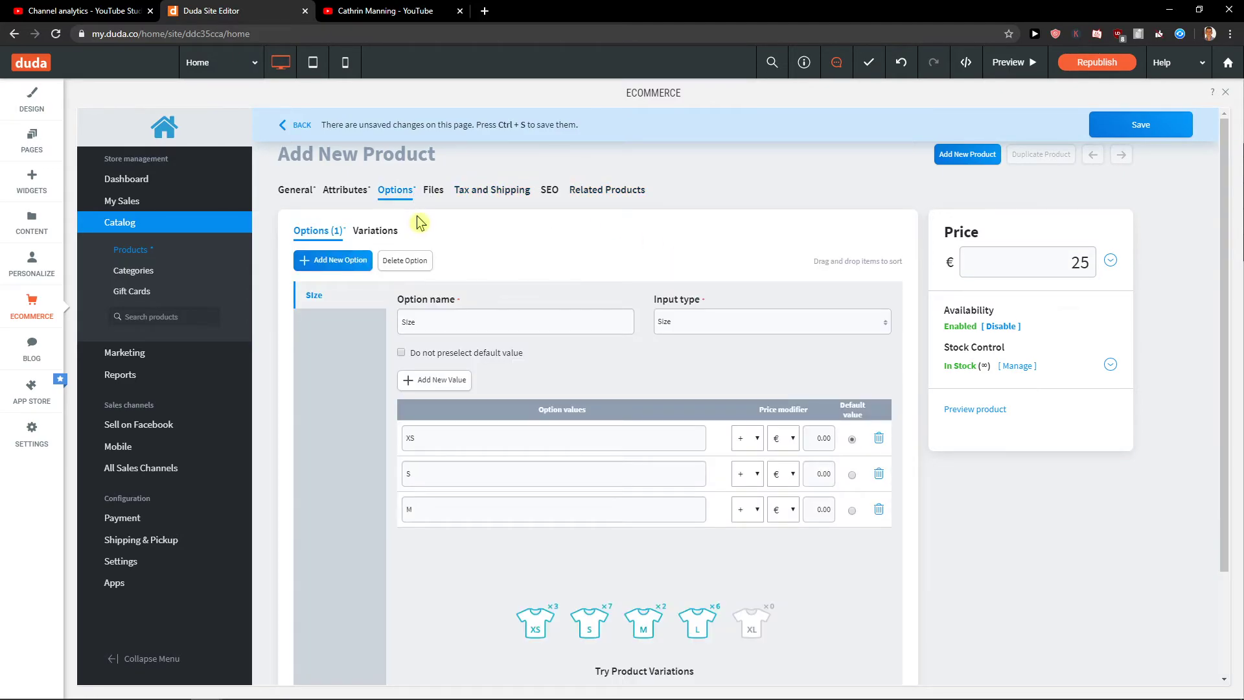
left_click(381, 233)
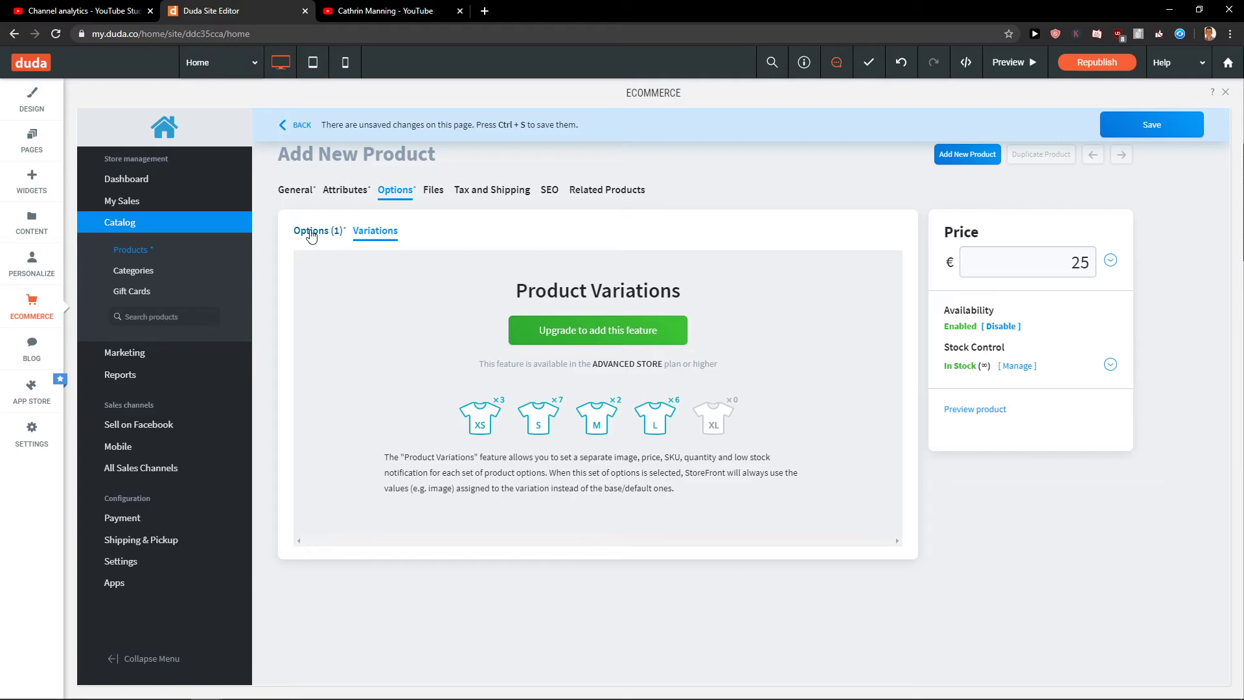
left_click(312, 233)
scroll(583, 359, "down", 1)
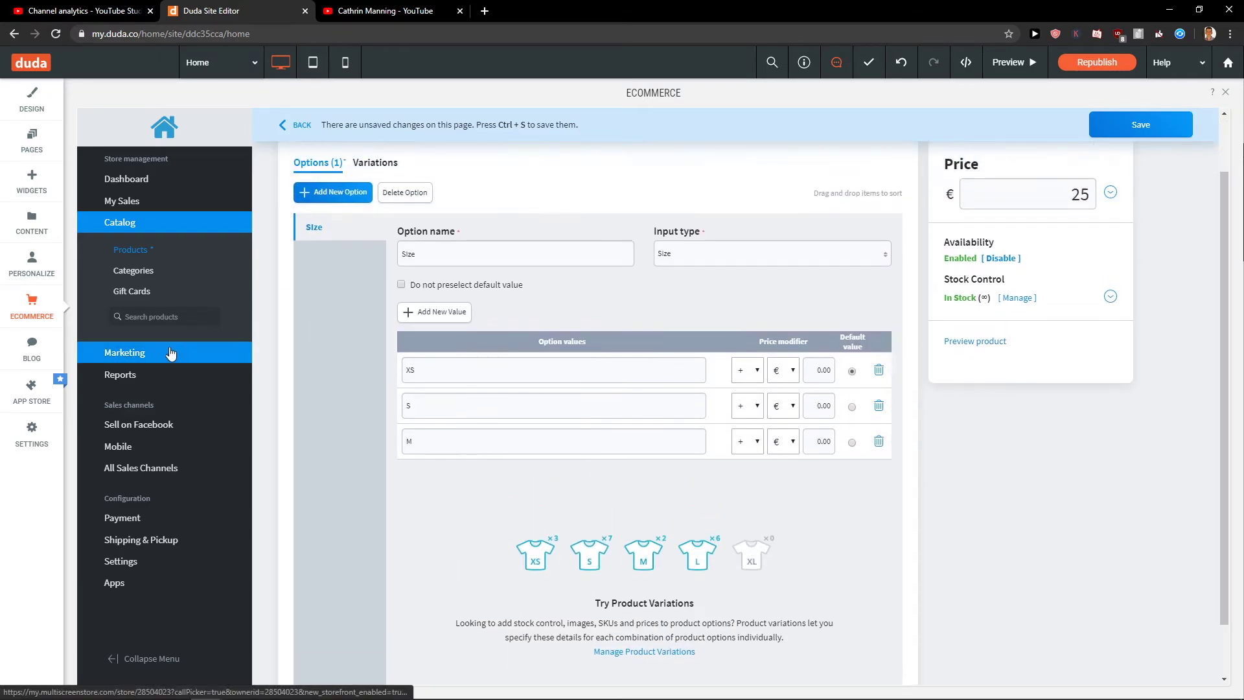
scroll(535, 352, "up", 1)
- Keep the unsaved page open and save Nike Shoes at €25
left_click(134, 270)
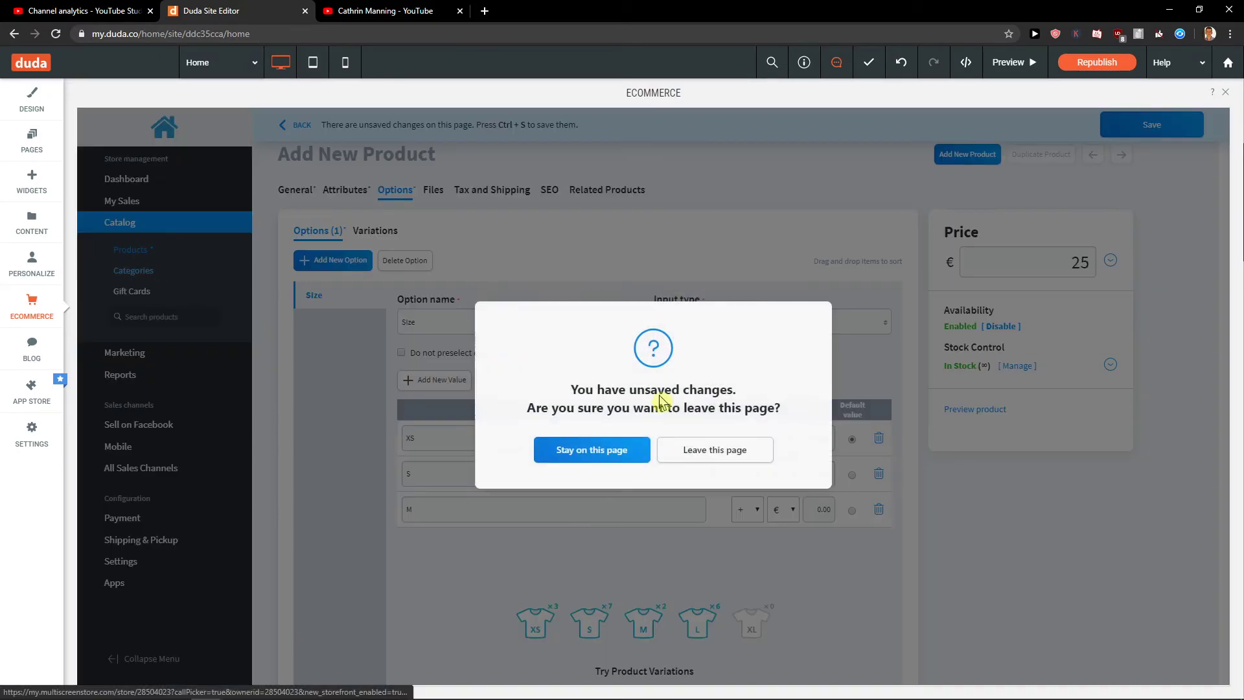
left_click(618, 453)
left_click(1123, 136)
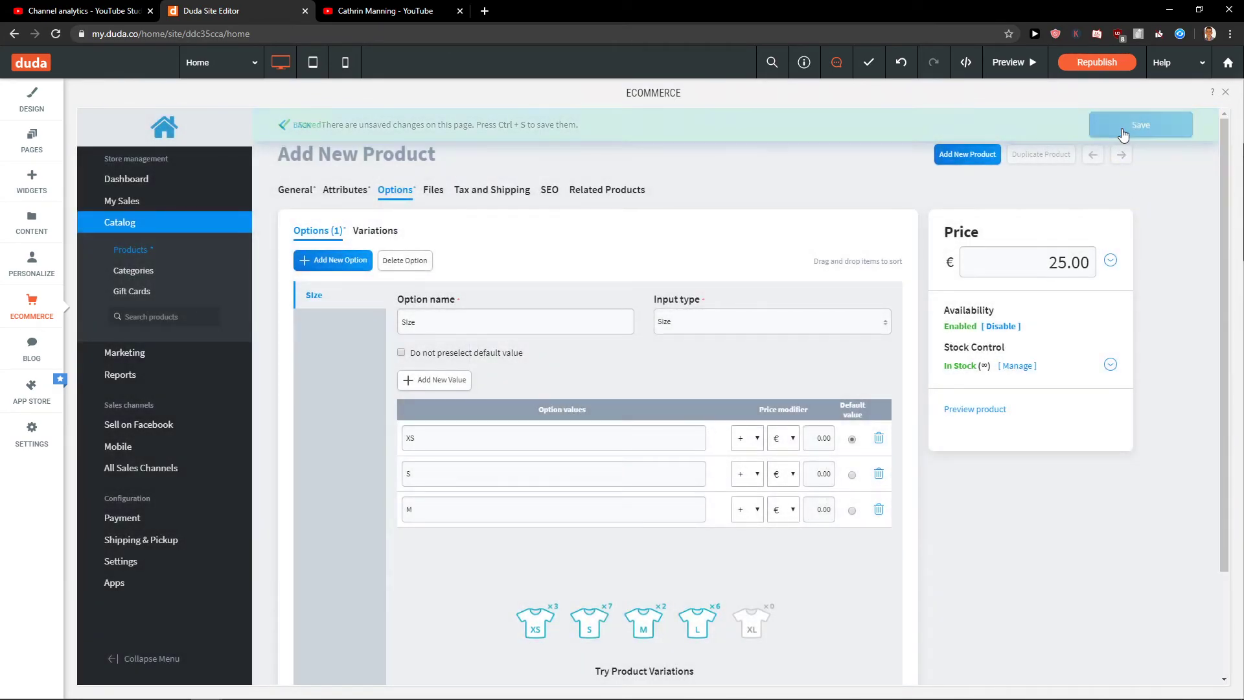
- Save a new root category named 'Shoes', then go back to Products
left_click(117, 276)
left_click(335, 199)
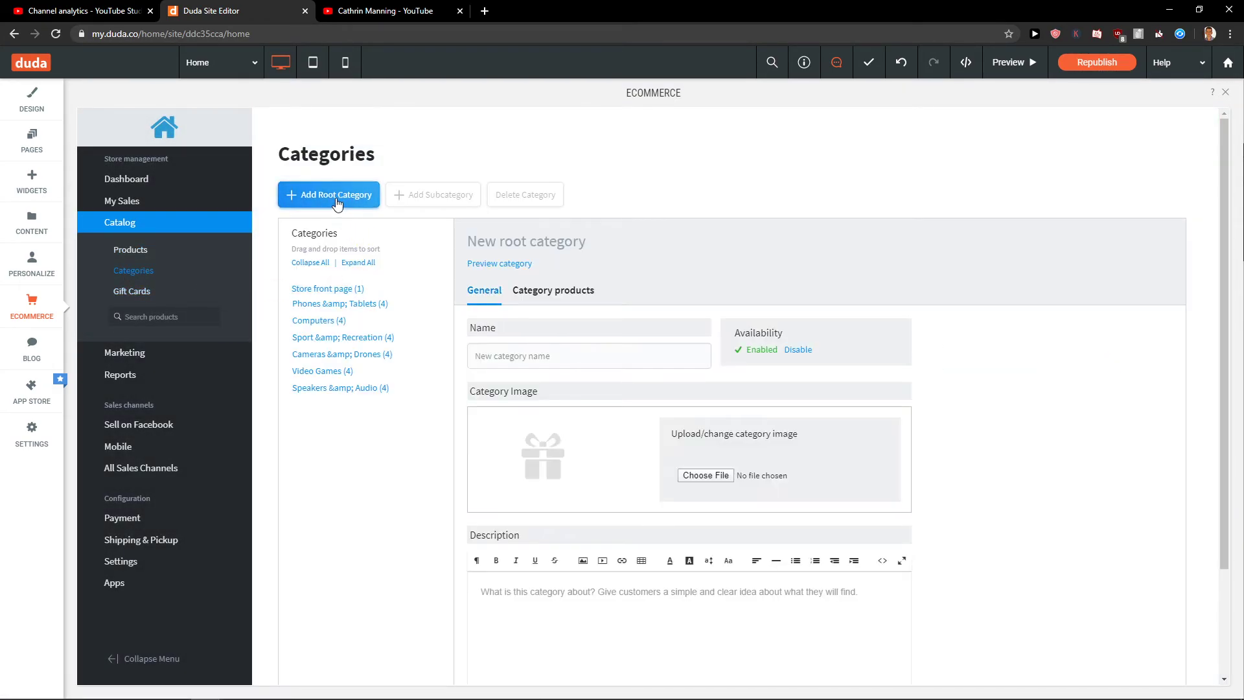
left_click(554, 360)
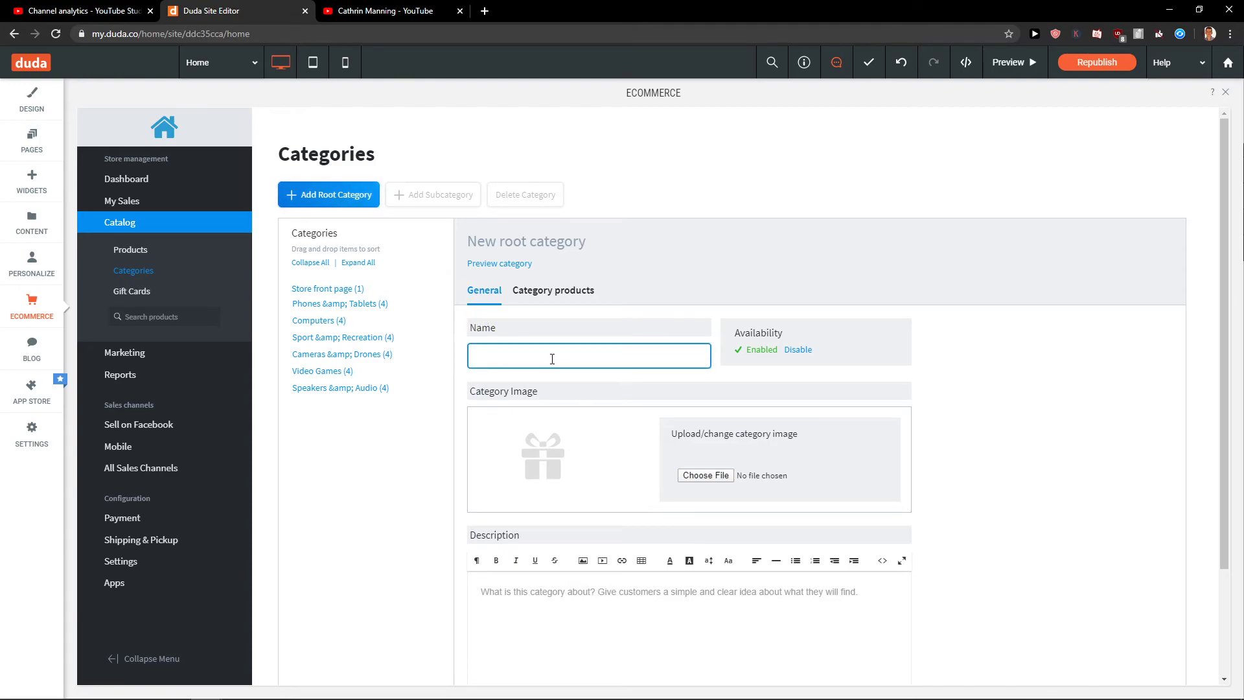
type("Shoes")
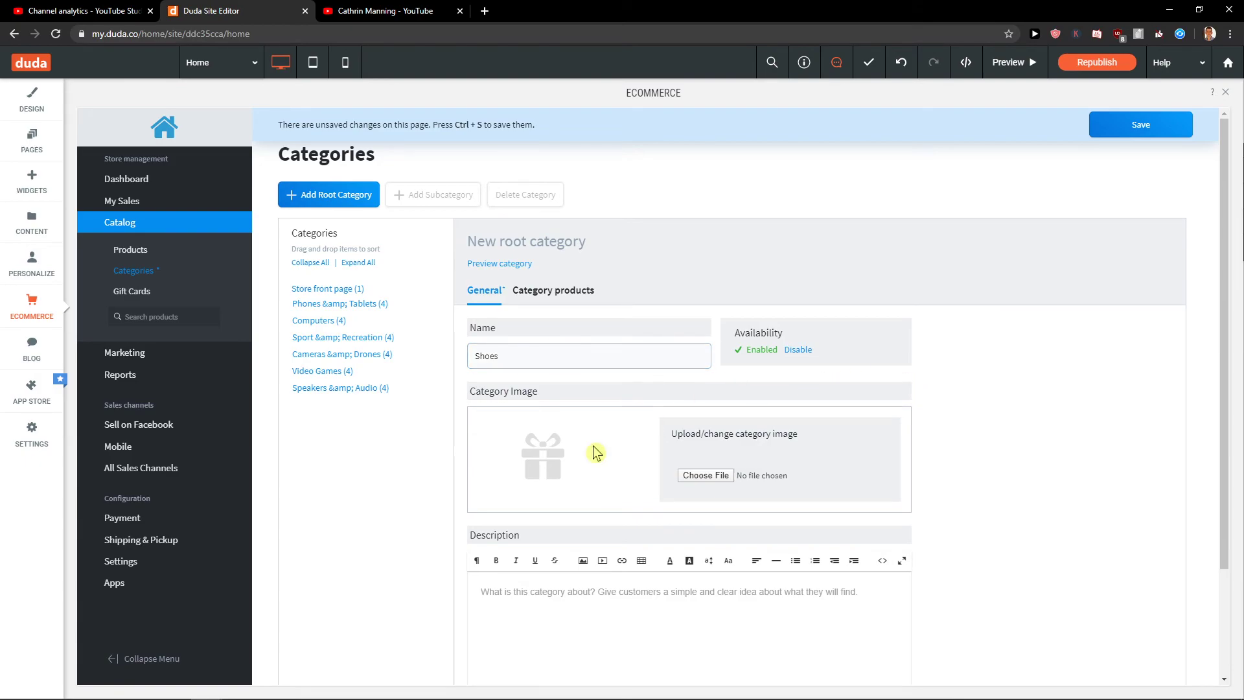
left_click(1166, 135)
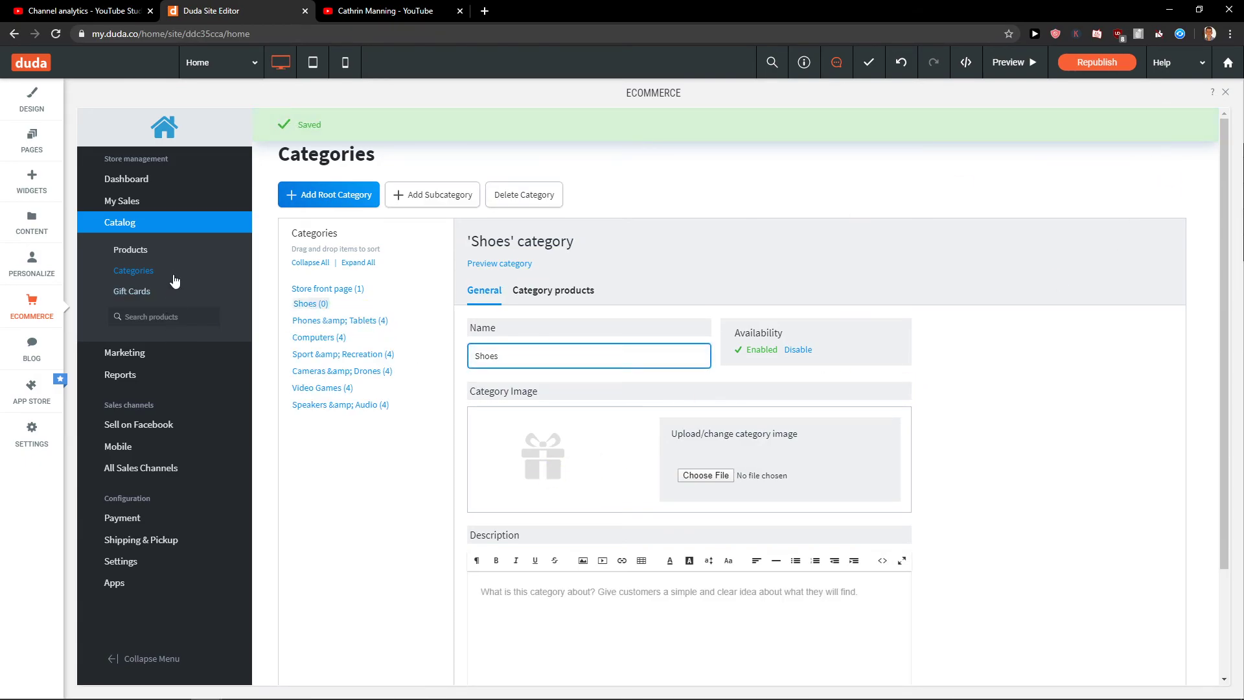
left_click(145, 253)
scroll(438, 382, "down", 3)
scroll(494, 409, "down", 3)
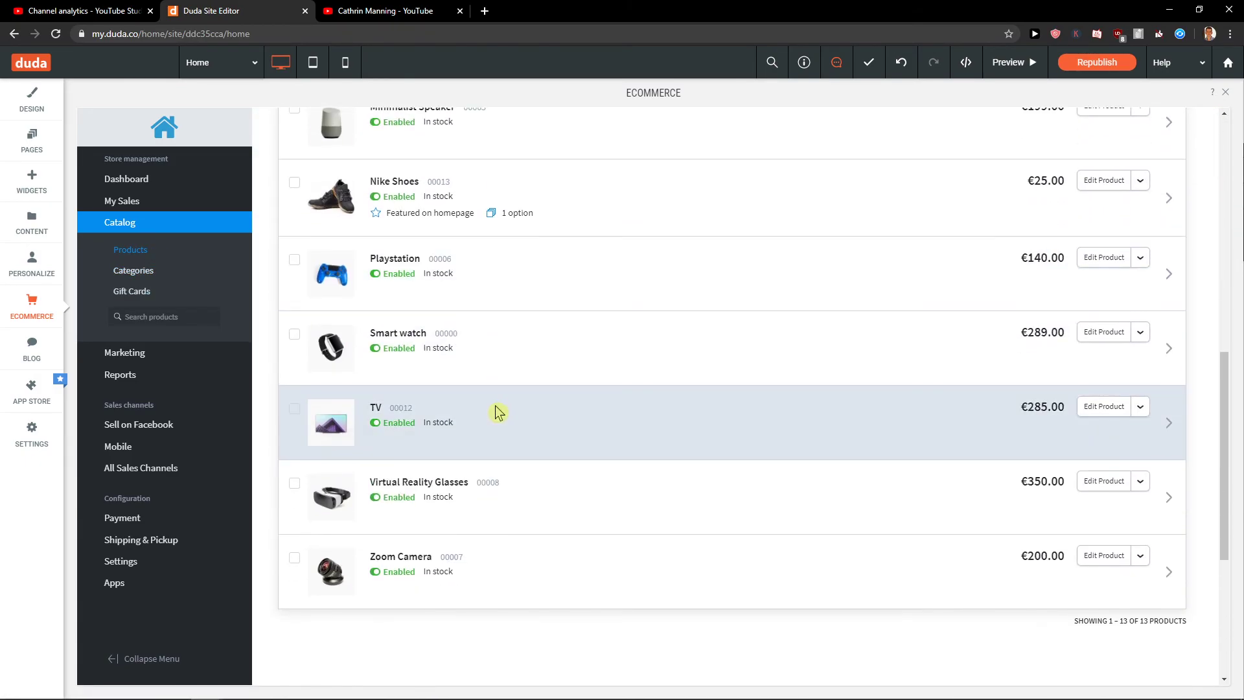
- Reopen Nike Shoes, tick Shoes in its category list, and save
left_click(385, 185)
scroll(457, 467, "down", 2)
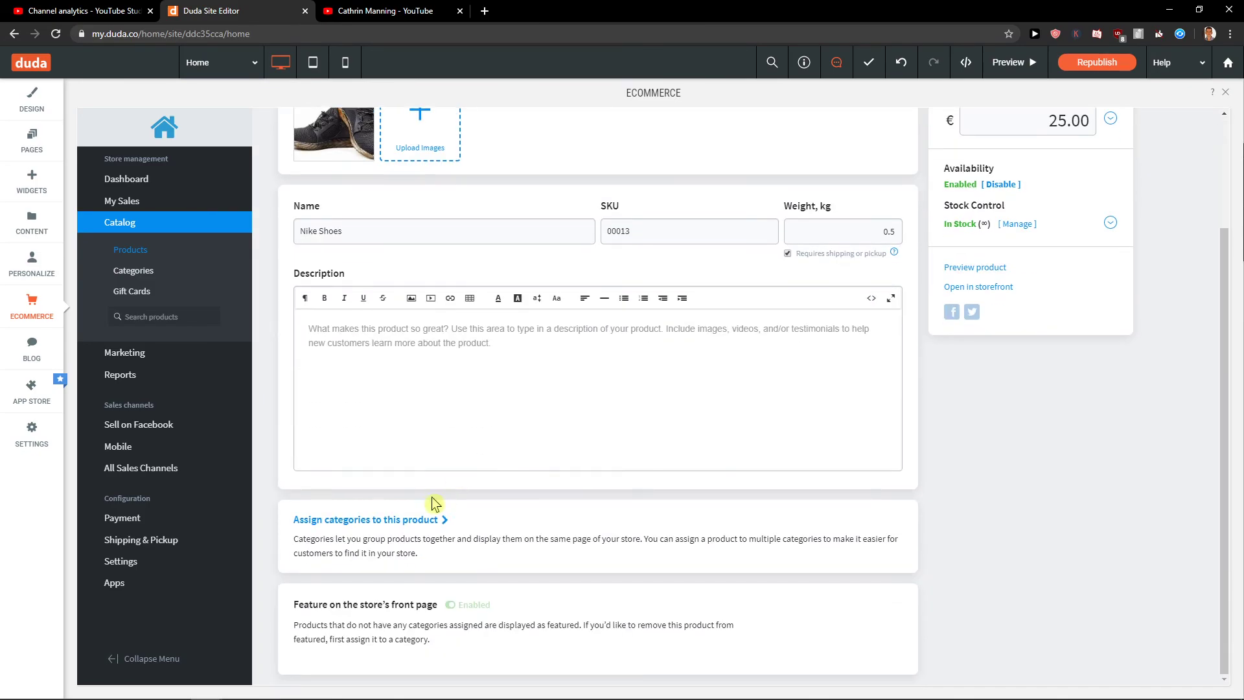
left_click(441, 528)
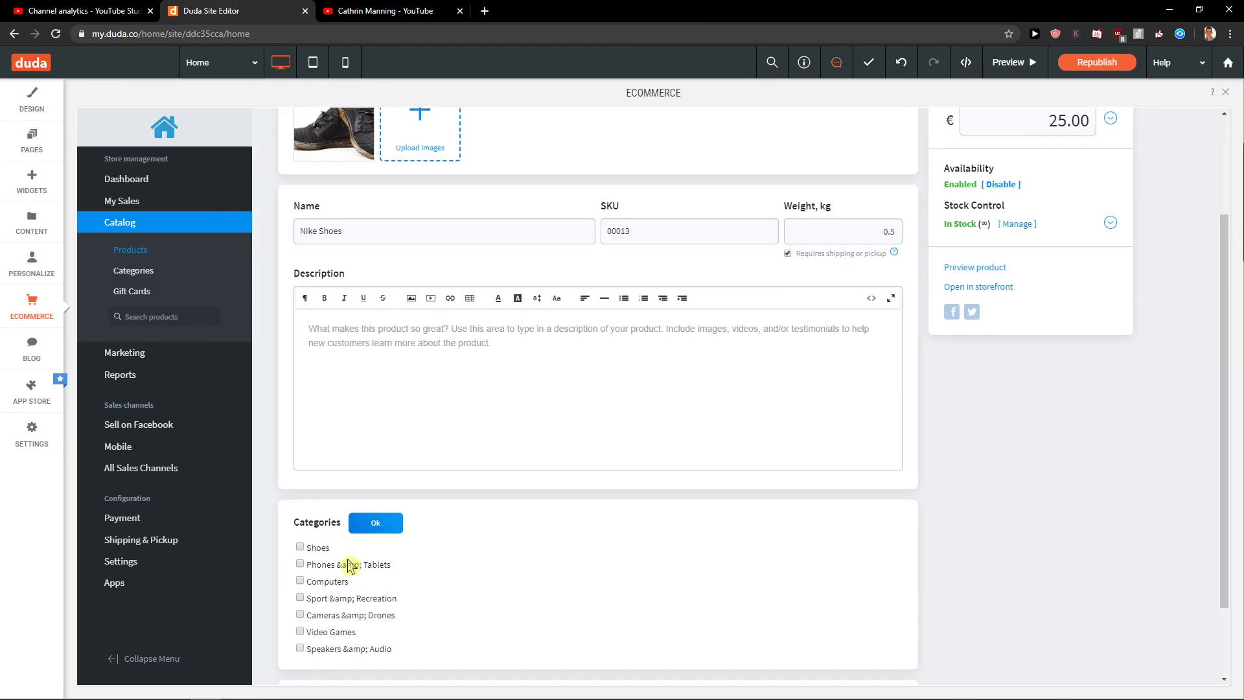
left_click(300, 547)
left_click(390, 526)
scroll(622, 457, "up", 3)
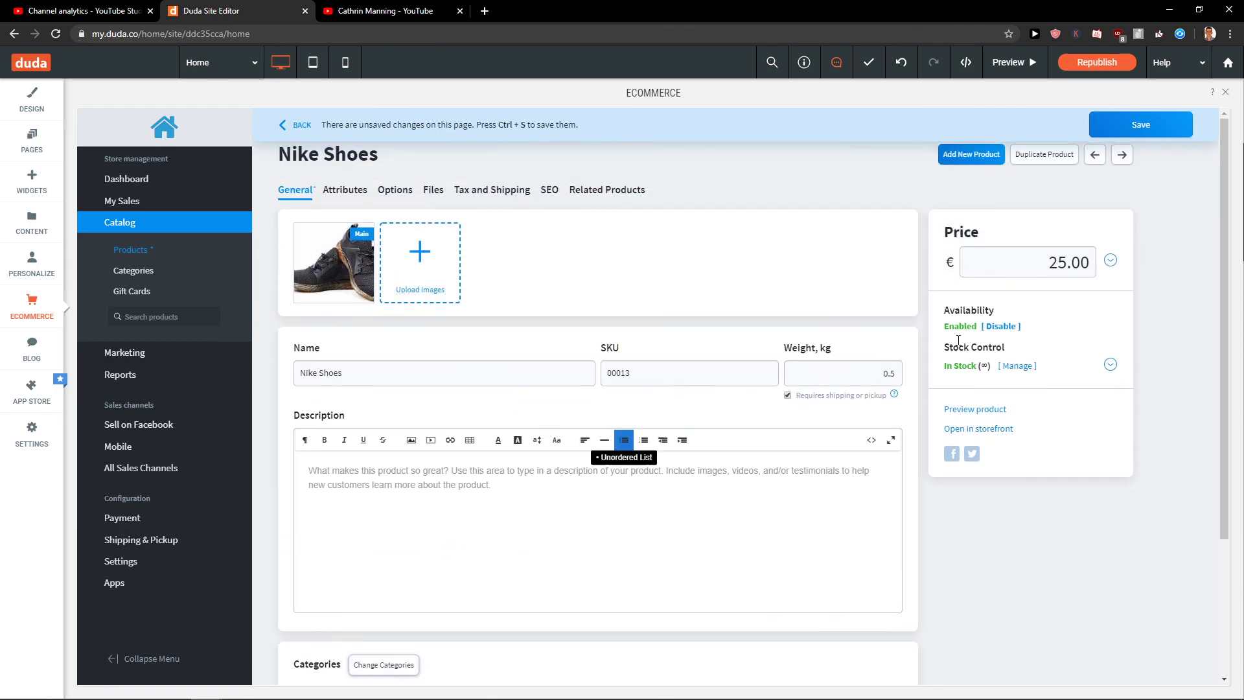
left_click(1146, 135)
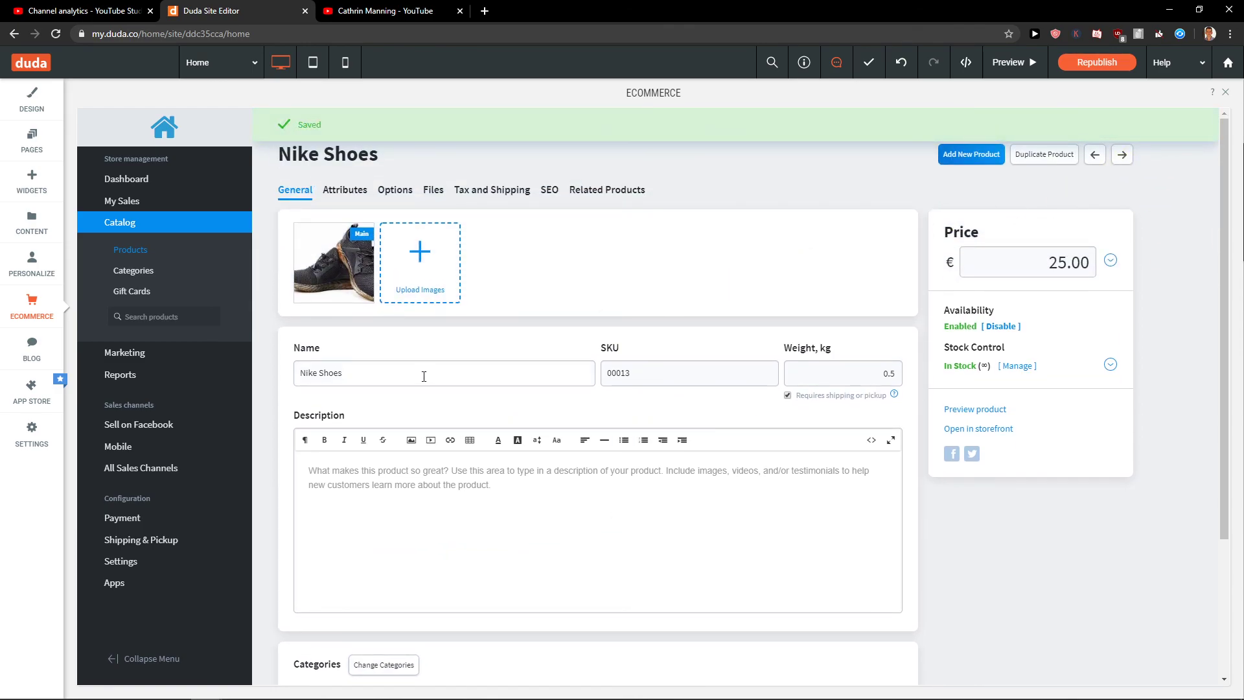